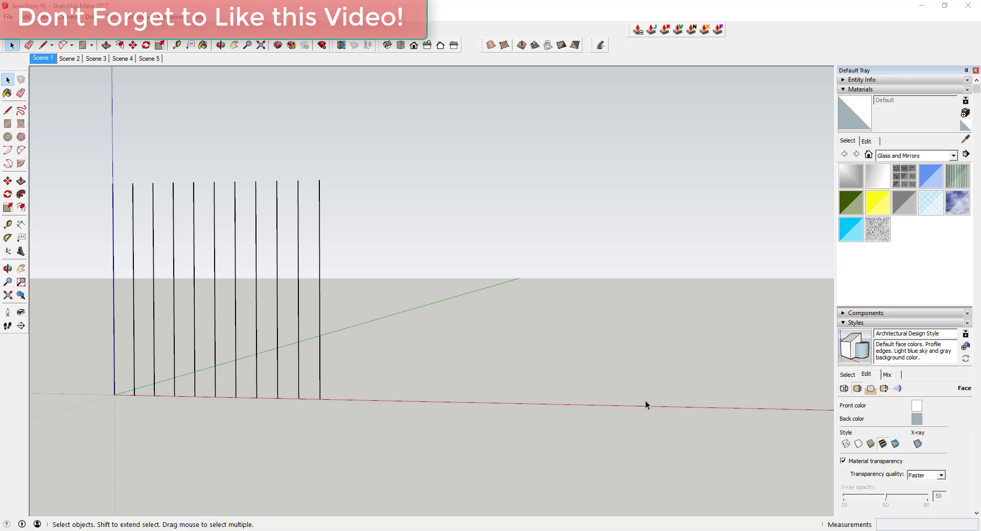
Step: Zoom in so the ten vertical lines in Scene 1 fill more of the view
scroll(510, 315, down, 3)
scroll(235, 271, up, 4)
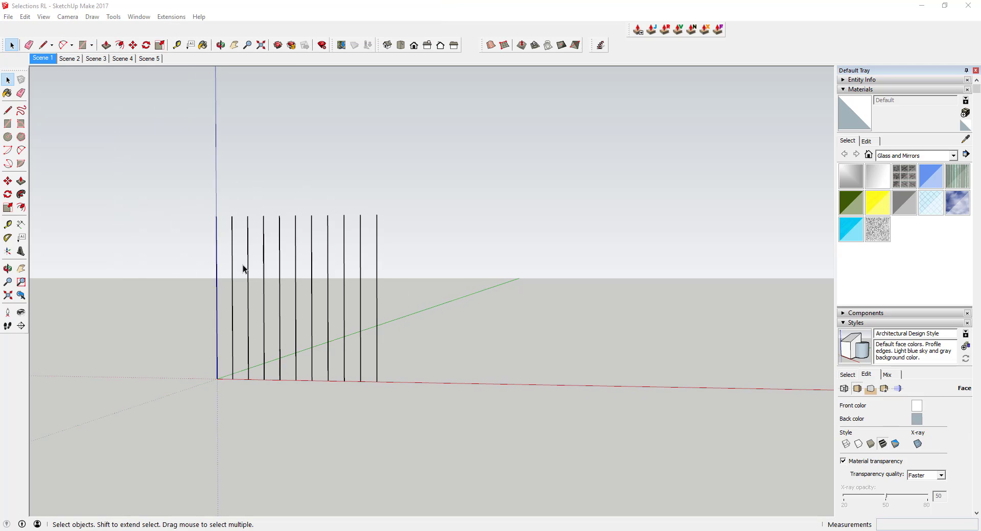
scroll(228, 286, up, 1)
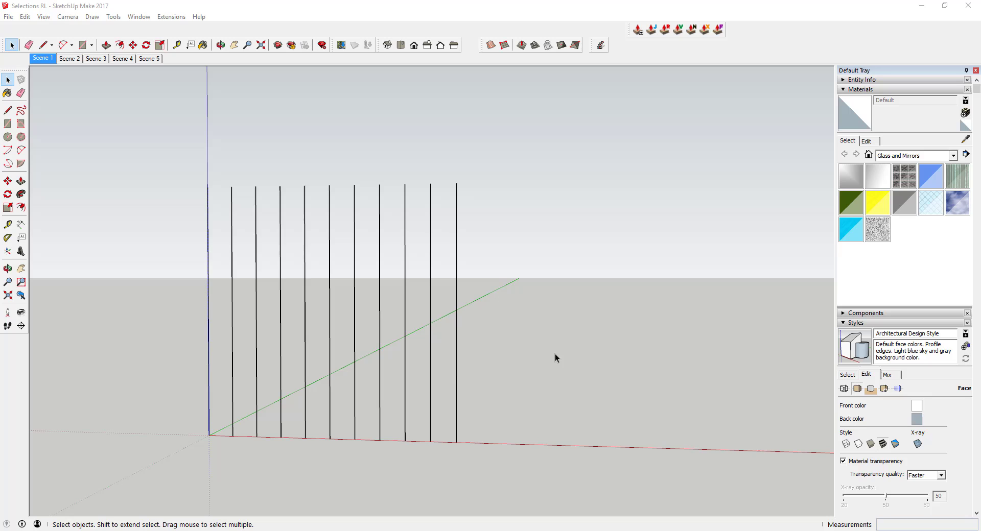
drag(485, 294, 659, 399)
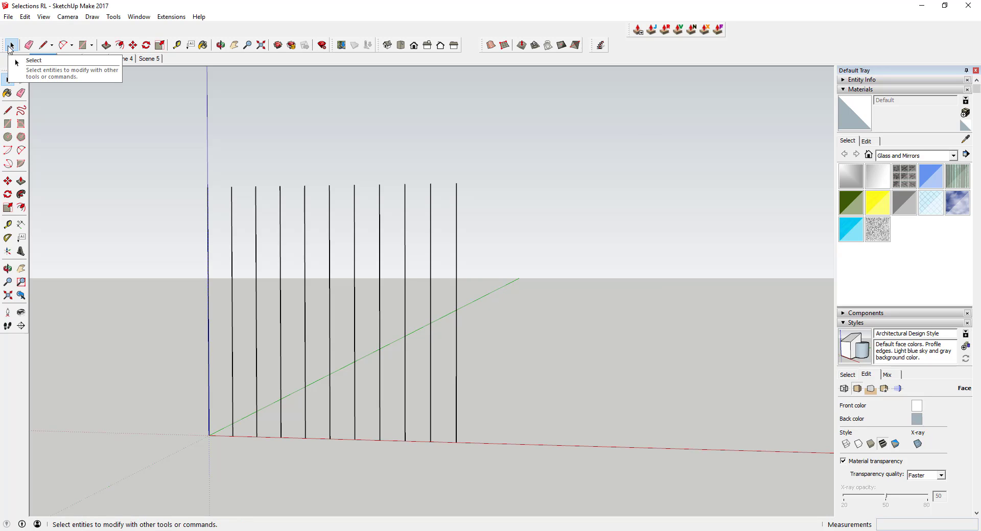
click(11, 46)
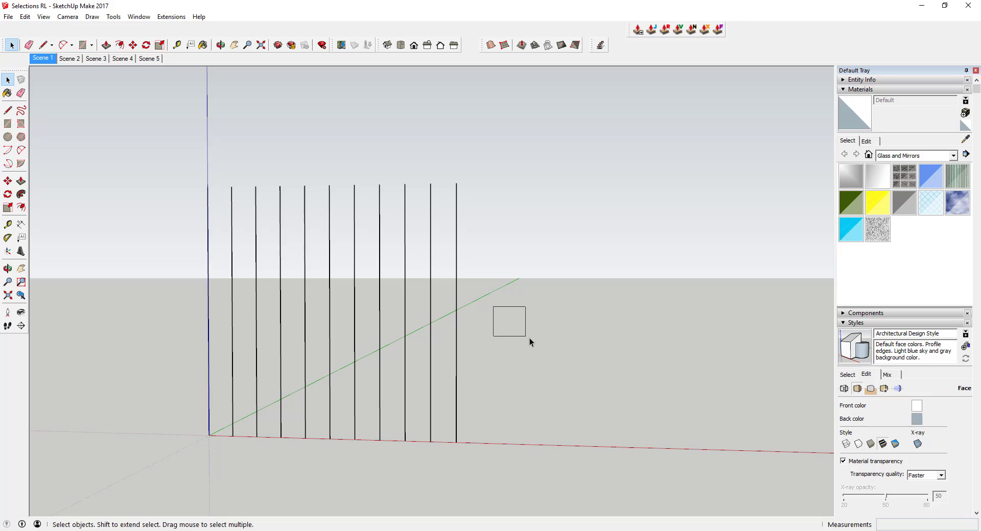
drag(529, 338, 681, 430)
drag(158, 280, 531, 443)
drag(182, 293, 546, 438)
drag(168, 309, 508, 406)
drag(178, 286, 535, 388)
drag(161, 305, 562, 467)
drag(176, 161, 248, 456)
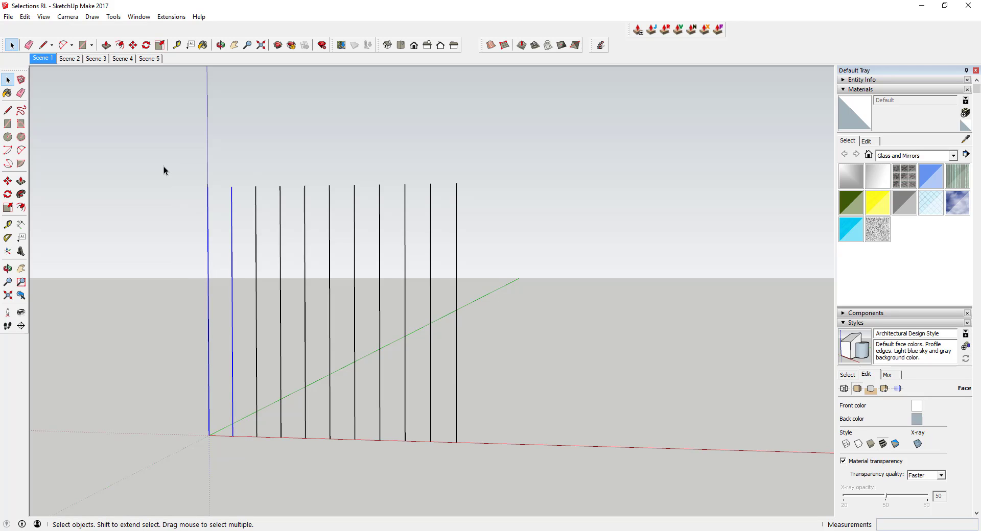
drag(176, 163, 248, 453)
drag(175, 150, 505, 302)
Step: Crossing-select all the vertical lines, then window-select only the three leftmost lines
drag(551, 312, 533, 294)
drag(485, 397, 179, 309)
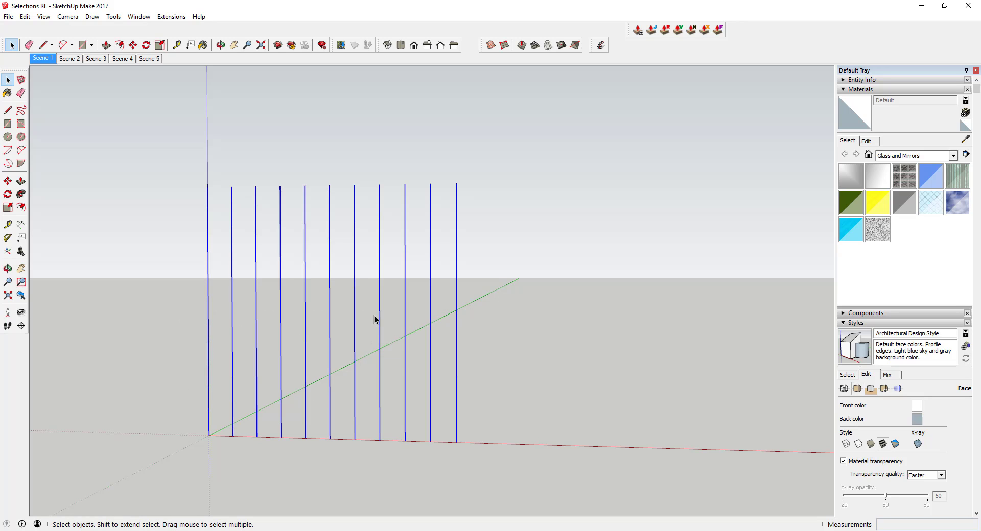
drag(498, 324, 177, 290)
drag(179, 170, 265, 458)
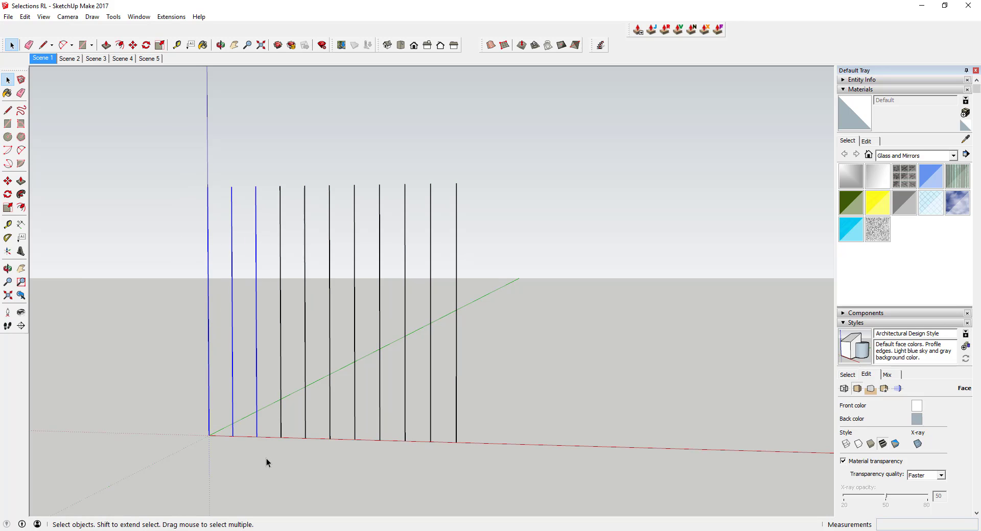
Step: Go to Scene 2 and try window selections across the rectangles that catch nothing
scroll(266, 458, down, 1)
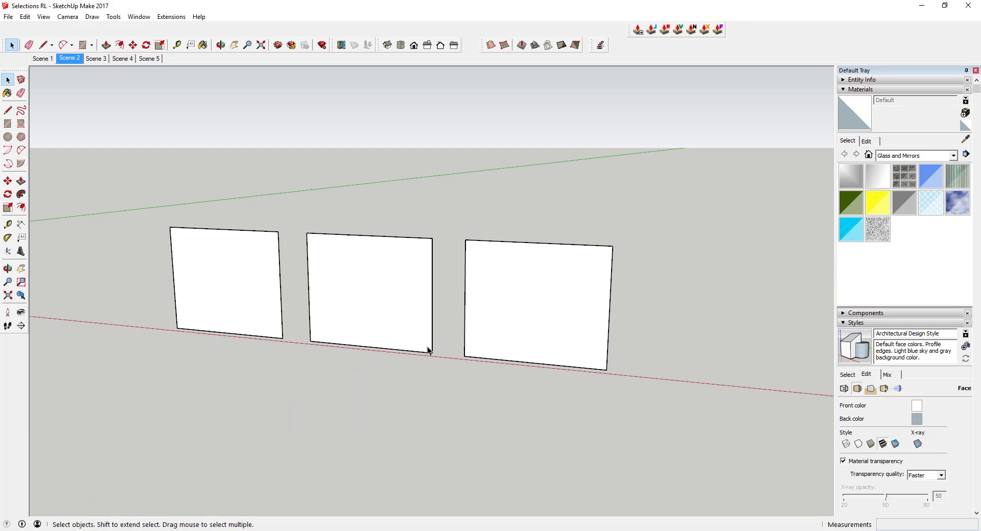
key(Page_Down)
drag(131, 204, 660, 305)
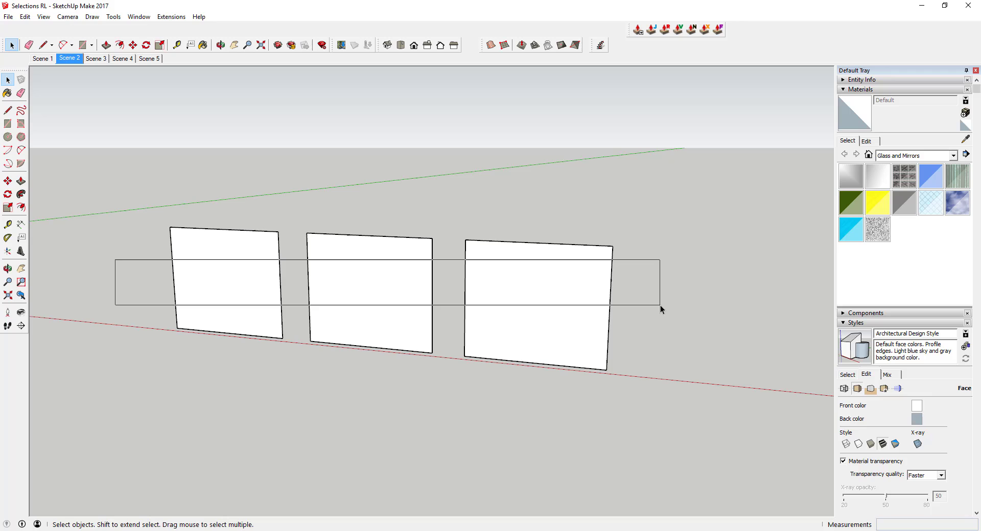
drag(660, 305, 660, 305)
drag(158, 249, 665, 327)
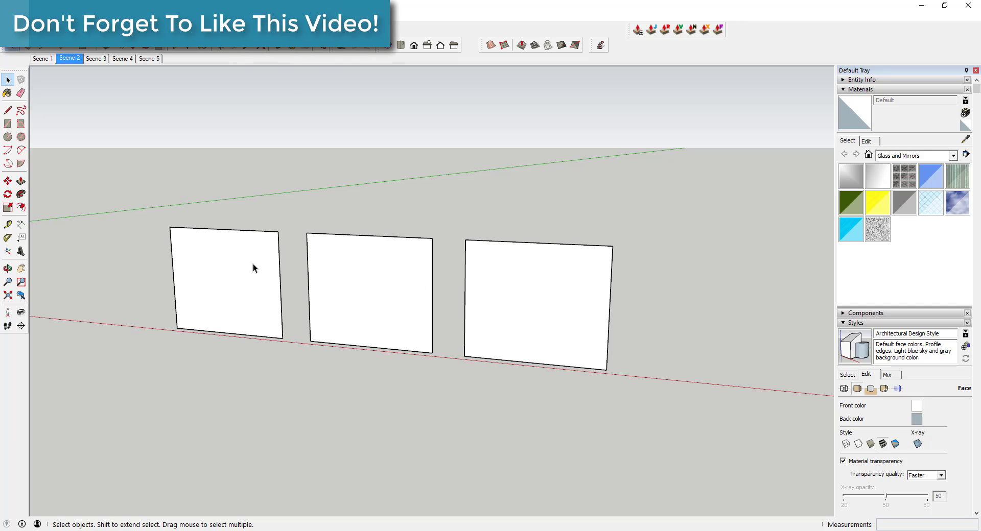
Step: Window-select the whole left rectangle, then only its left edge
drag(132, 186, 299, 364)
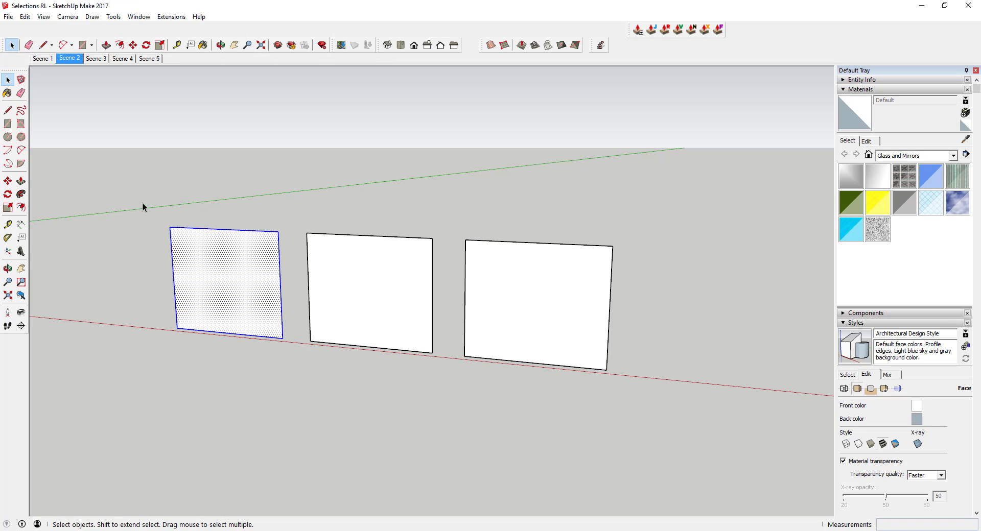
drag(143, 203, 296, 357)
drag(136, 191, 269, 362)
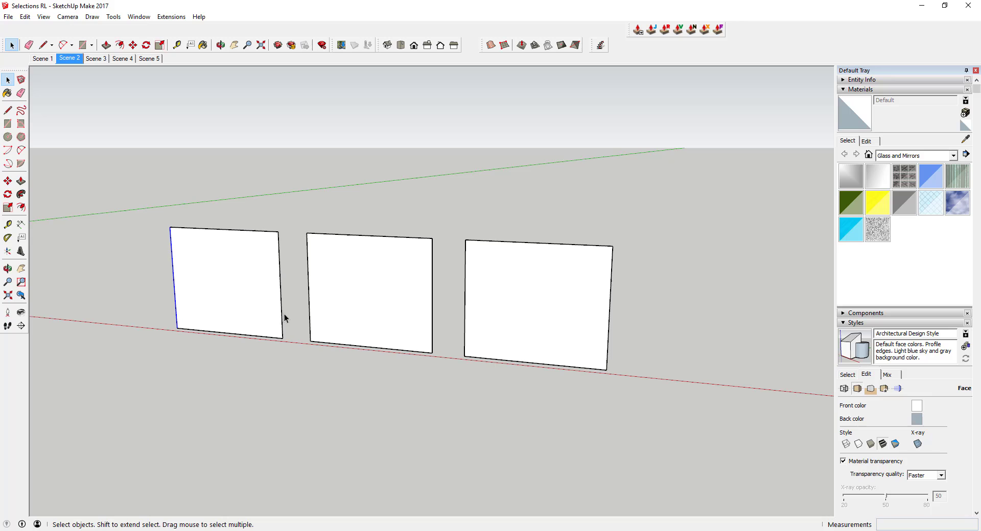
Step: Crossing-select the left rectangle, then all three rectangles with faces and edges
drag(252, 293, 151, 251)
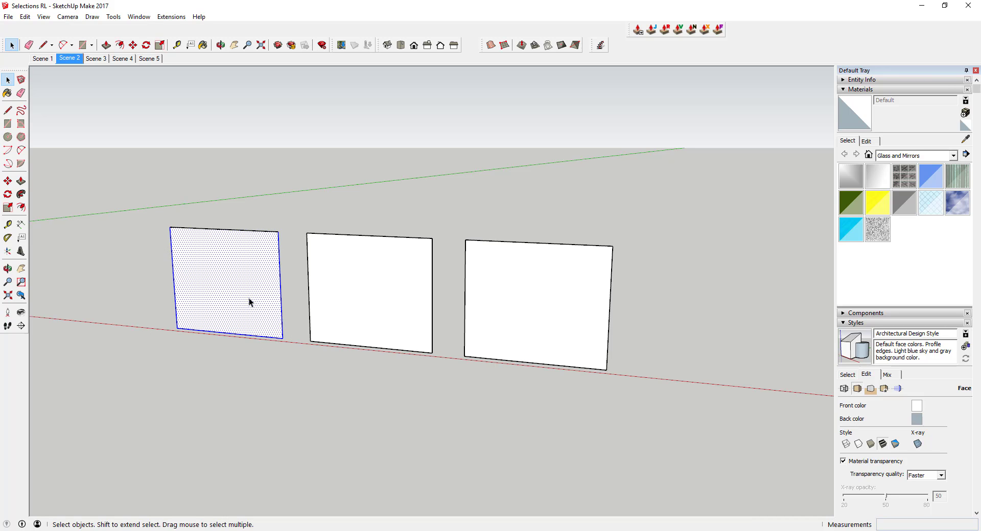
drag(293, 365, 159, 255)
drag(653, 290, 151, 283)
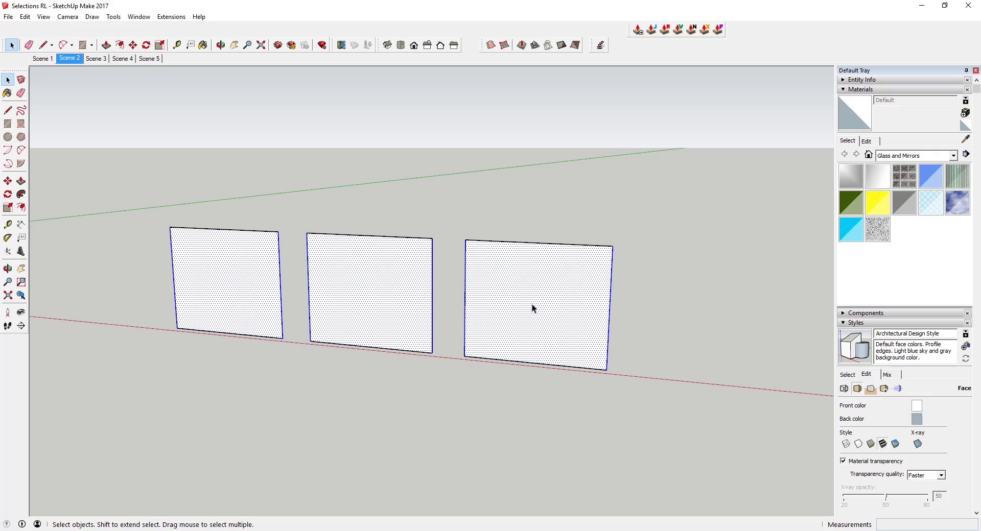
Step: Go to Scene 3, orbit around the box, and restore Scene 3's saved view
key(Page_Down)
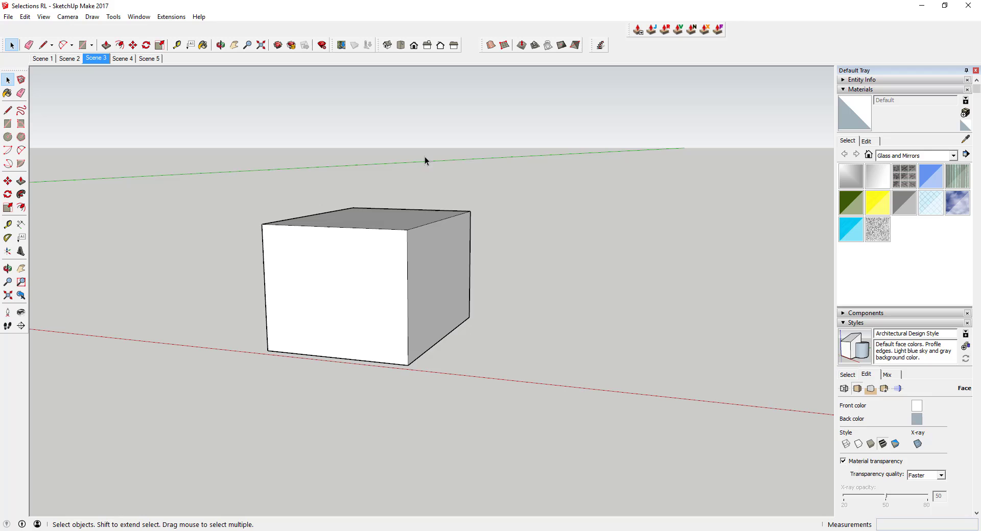
mouse_move(227, 206)
mouse_down()
mouse_move(300, 345)
mouse_move(390, 384)
mouse_up()
middle_drag(265, 239, 464, 248)
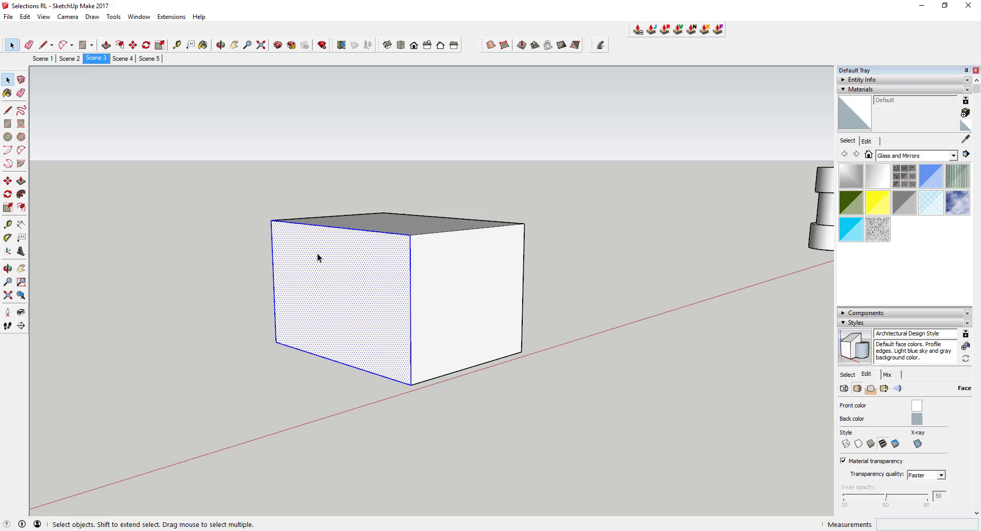
click(96, 59)
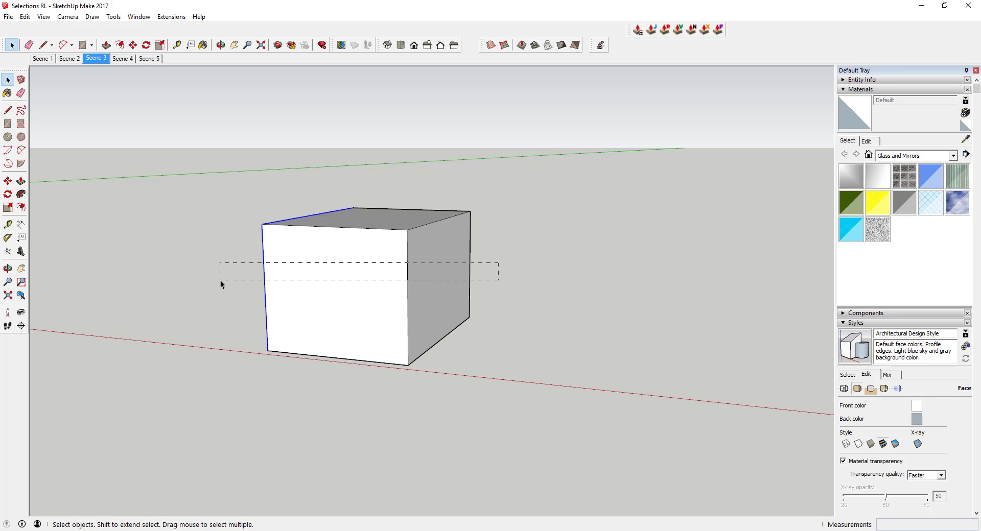
Step: Orbit around the box, crossing-select all of it, then go to the Scene 4 columns
drag(220, 280, 217, 280)
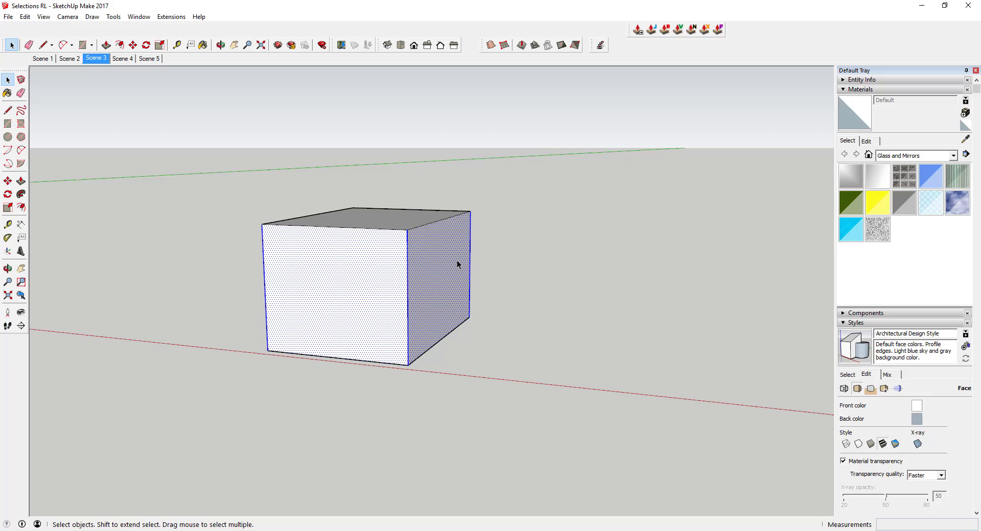
middle_drag(301, 262, 71, 301)
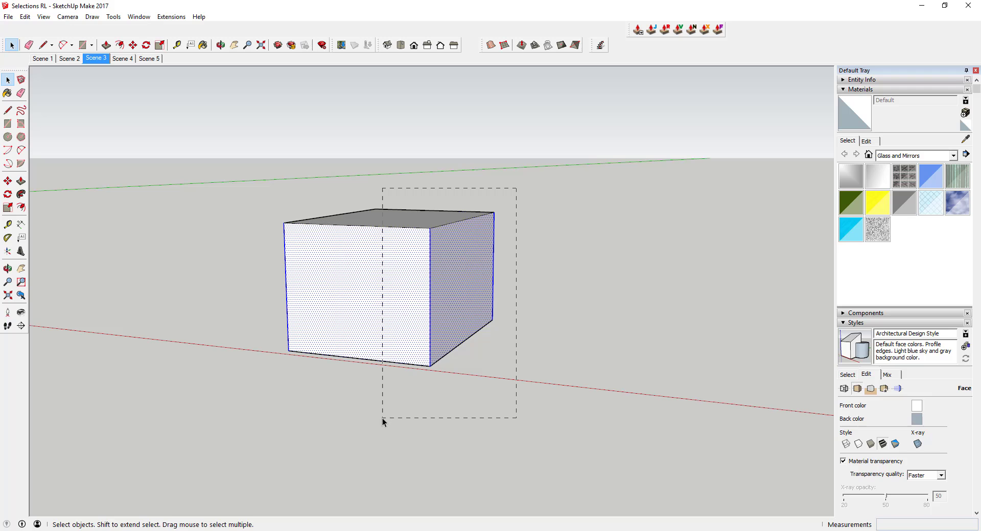
drag(382, 418, 386, 415)
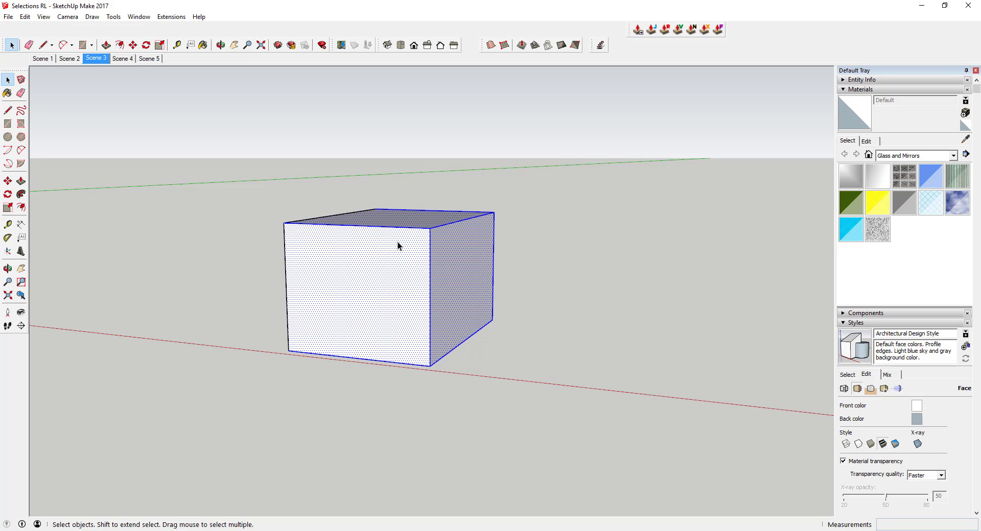
middle_drag(397, 246, 97, 275)
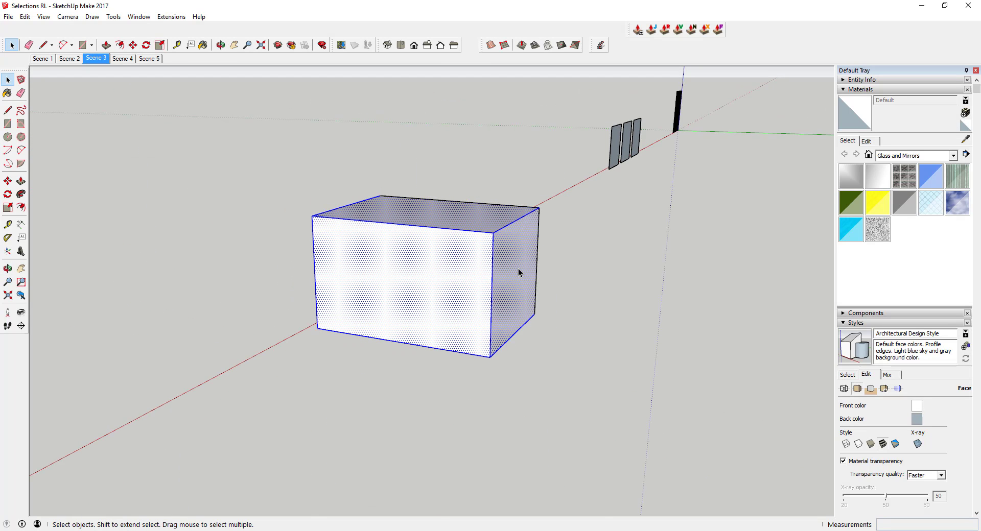
middle_drag(335, 268, 654, 259)
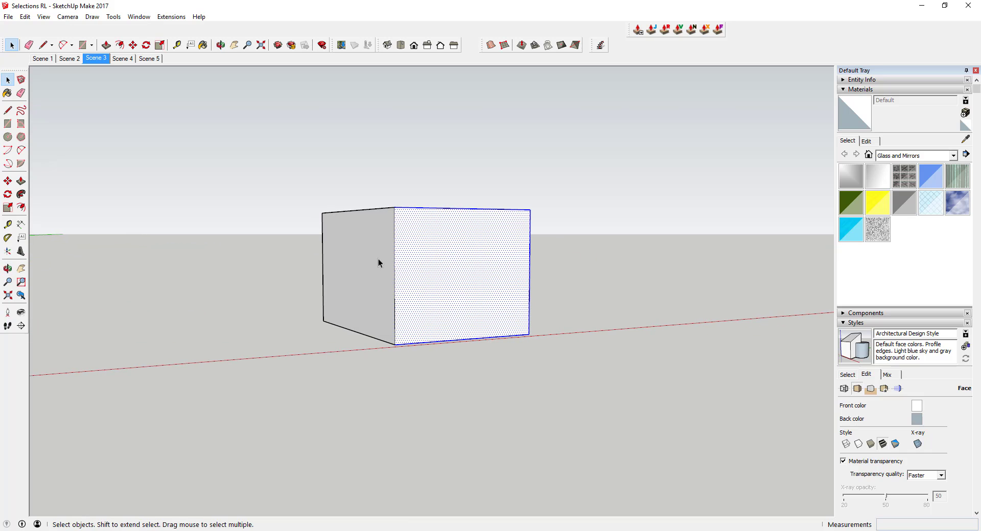
middle_drag(493, 277, 240, 322)
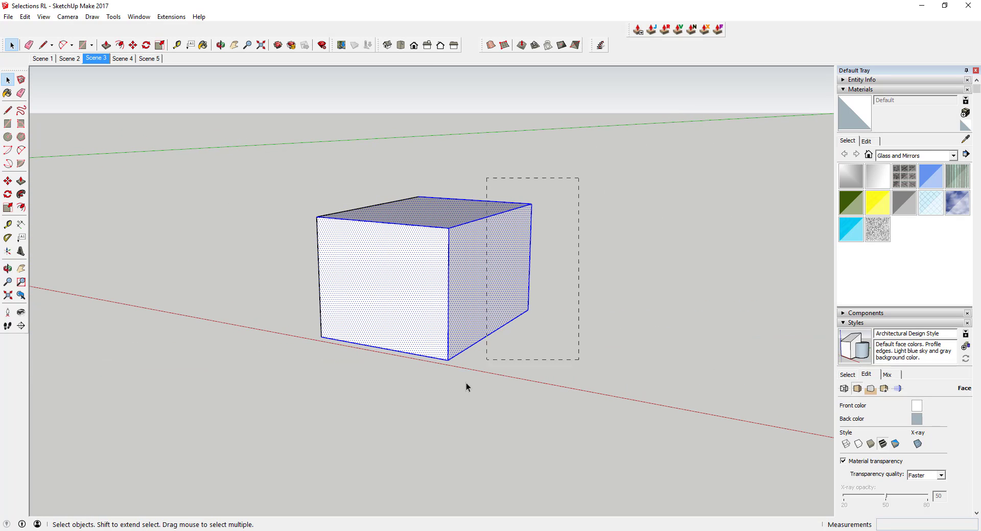
drag(421, 405, 430, 400)
scroll(403, 275, down, 3)
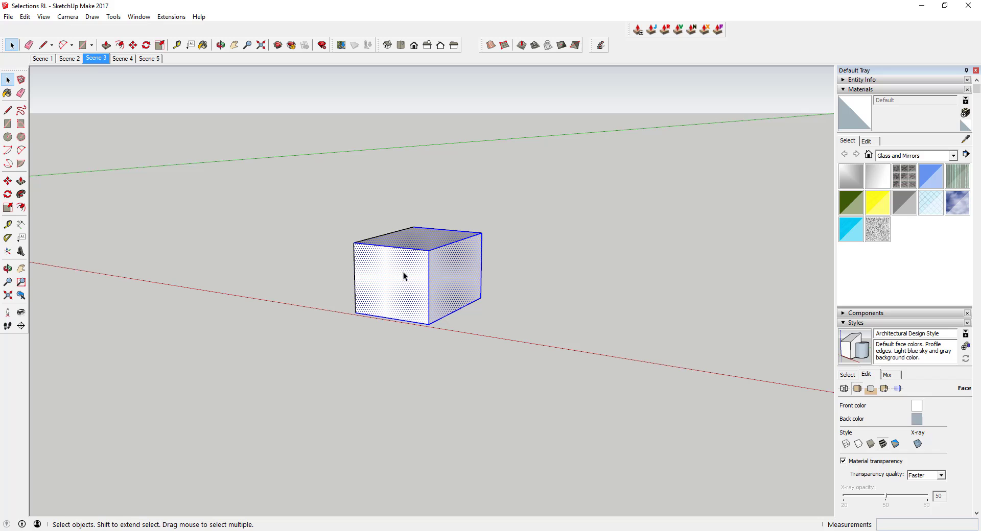
click(122, 58)
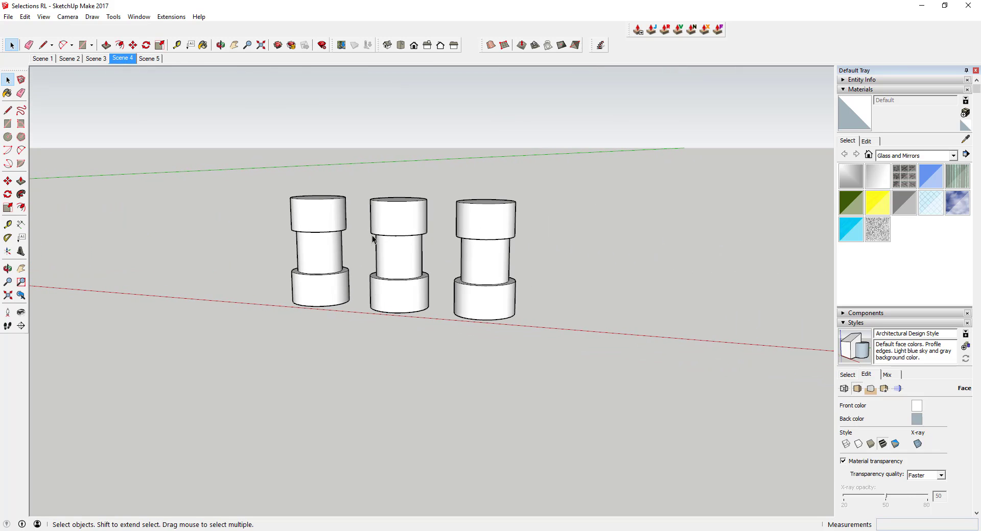
Step: Click the left column, then try window selections around the first column
click(317, 251)
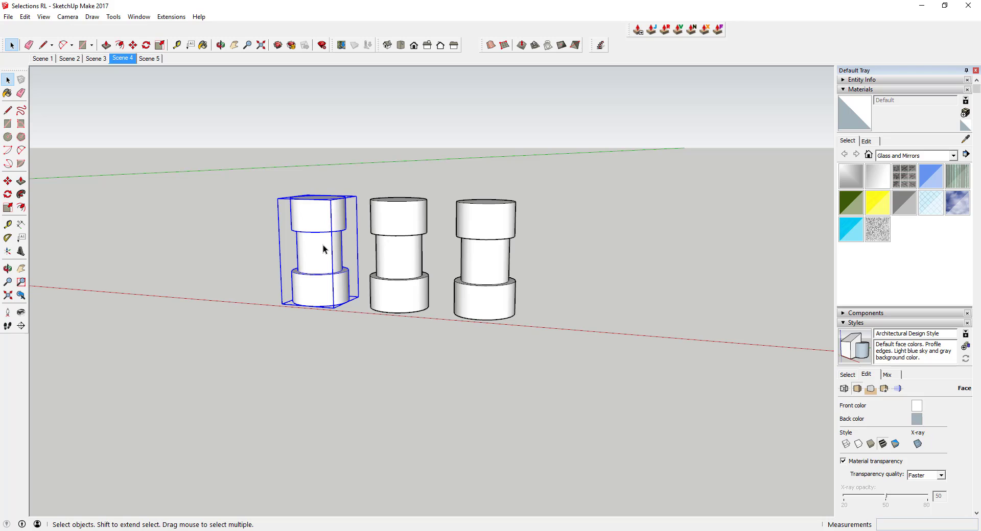
drag(271, 249, 327, 349)
drag(202, 160, 328, 366)
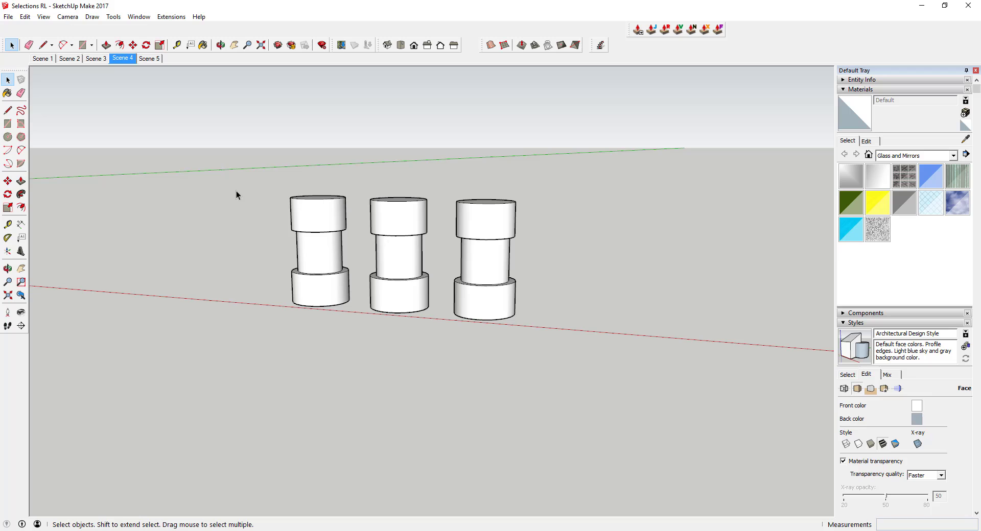
drag(222, 169, 326, 357)
drag(243, 149, 400, 347)
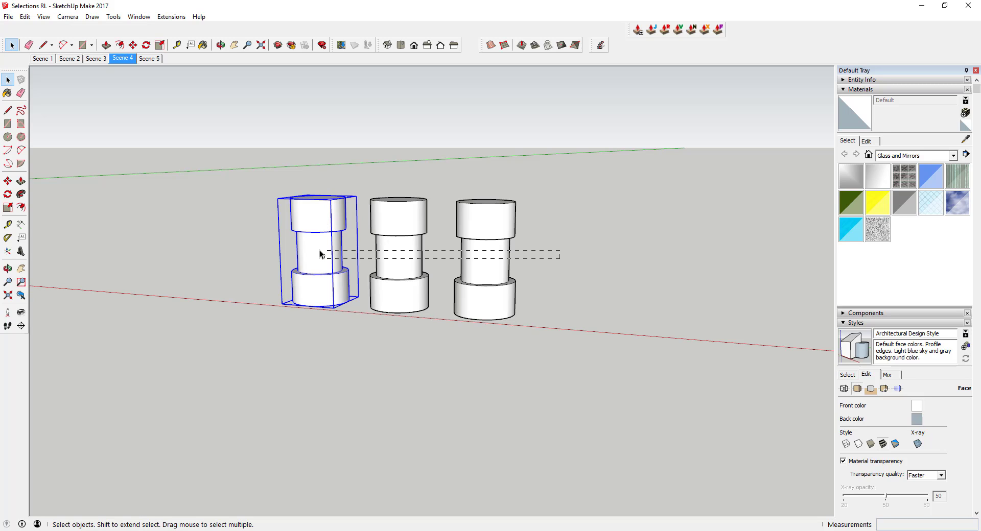
Step: Crossing-select all three columns with a right-to-left drag
drag(317, 253, 240, 248)
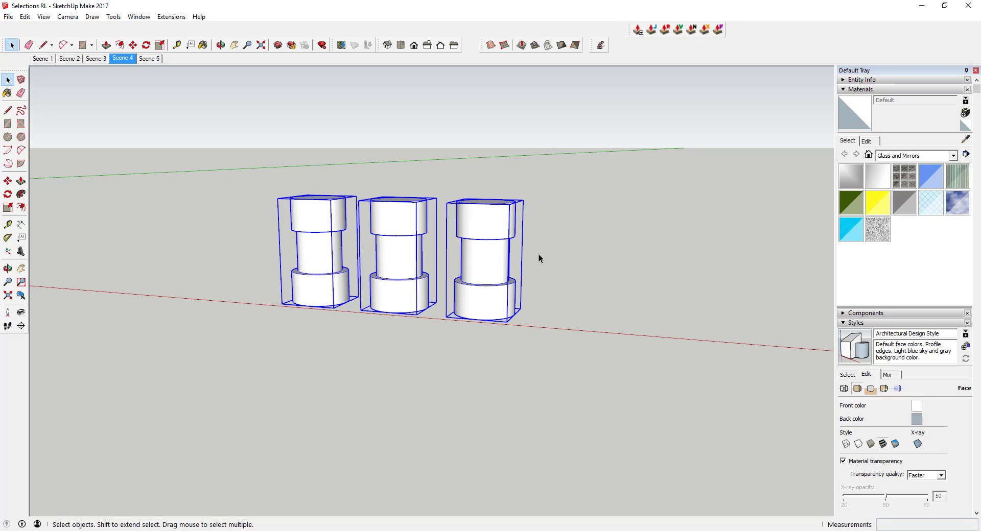
click(516, 269)
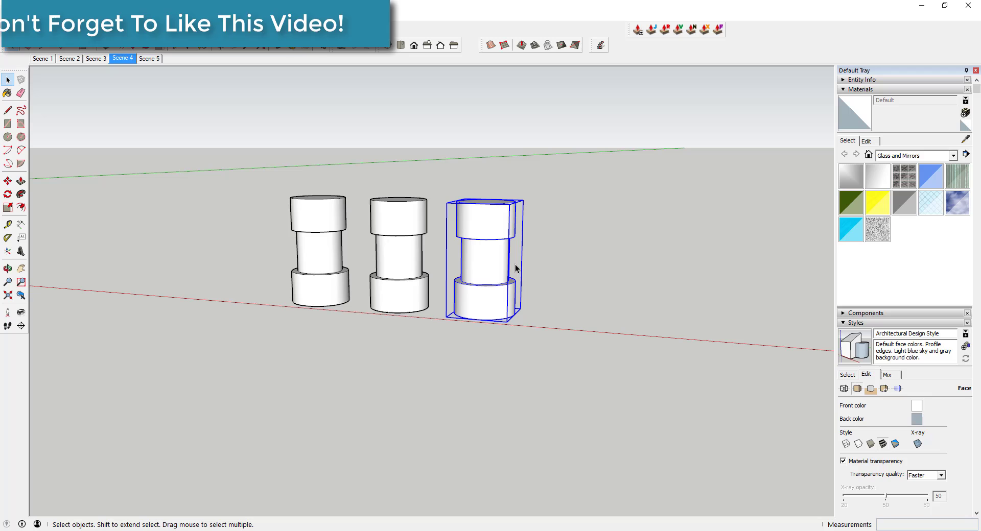
drag(533, 268, 272, 251)
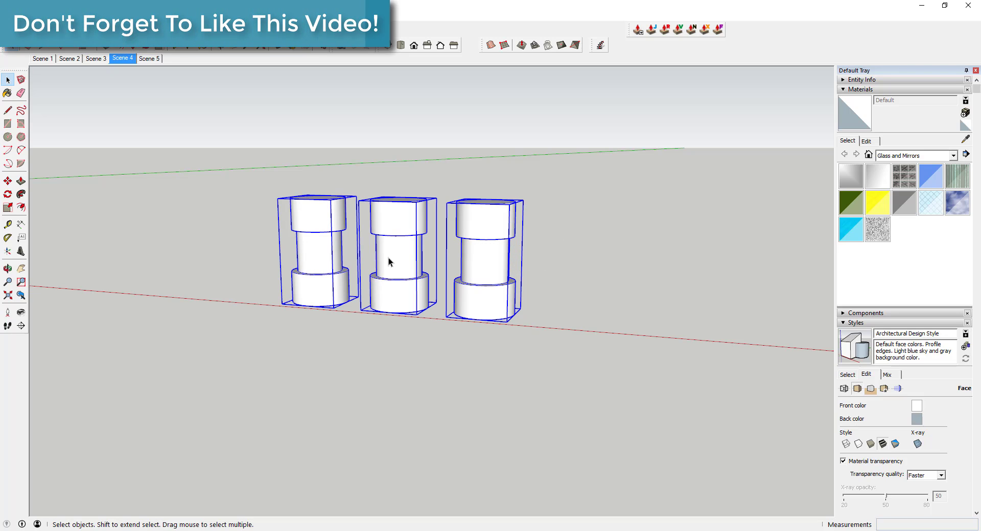
Step: Go to the Scene 5 bench, orbit it, and click slats one by one
click(149, 58)
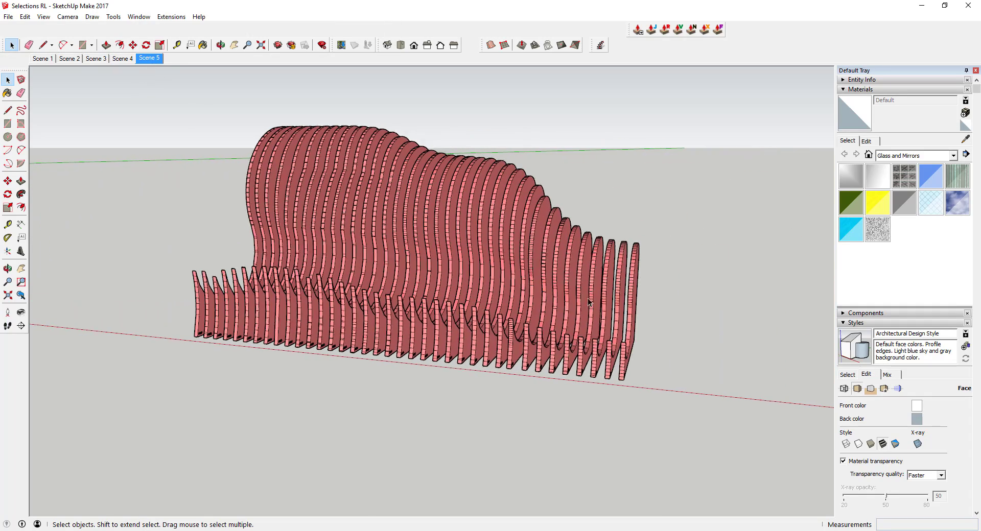
middle_drag(431, 273, 603, 271)
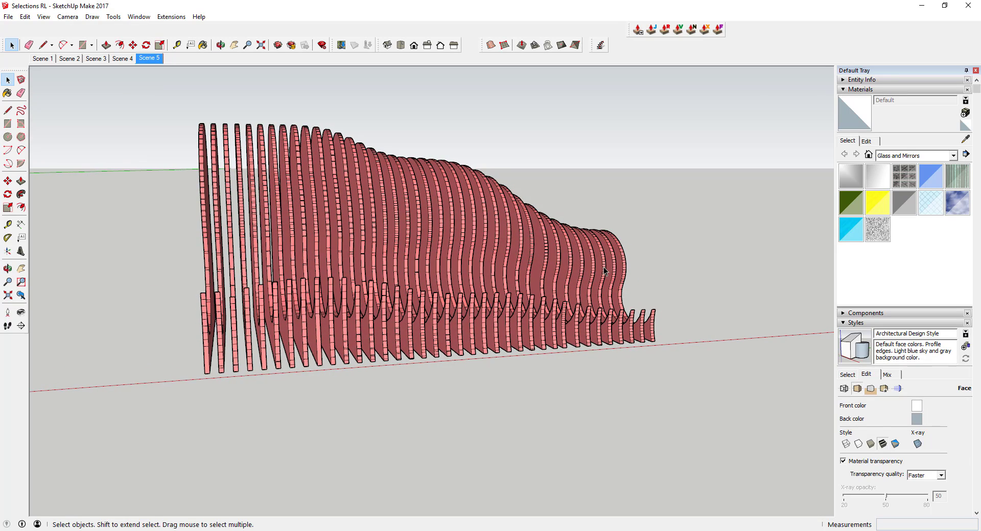
click(202, 194)
click(214, 199)
click(227, 201)
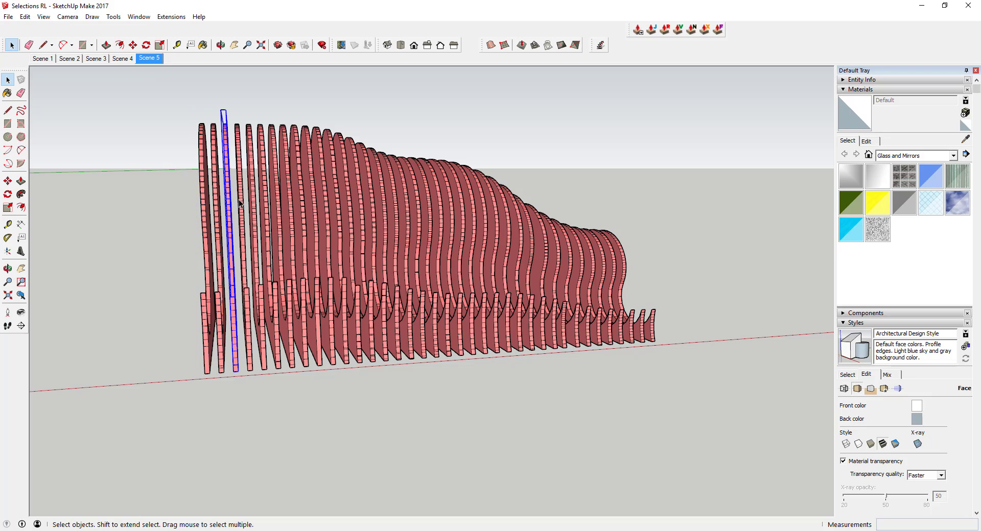
click(238, 204)
click(251, 206)
click(265, 218)
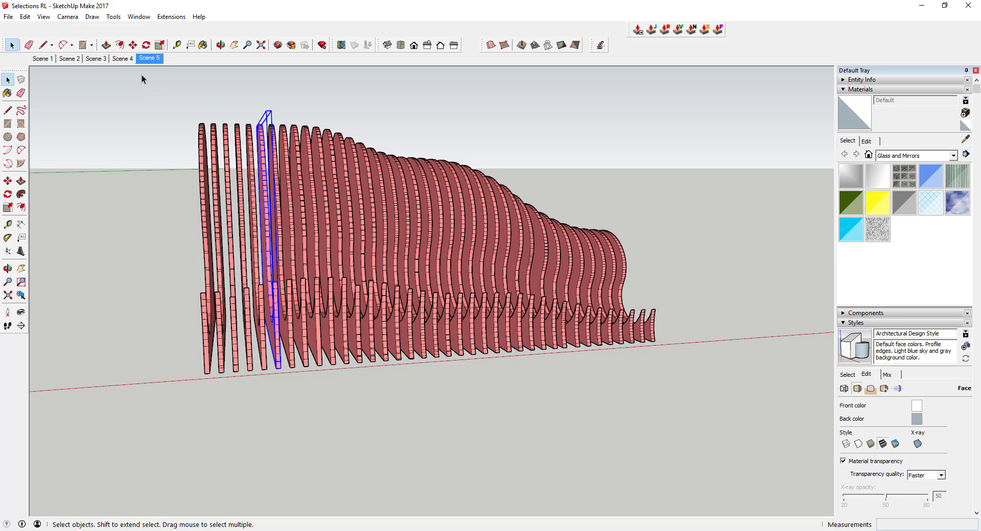
Step: Window-select the first three slats, then crossing-select every slat of the bench
drag(142, 94, 244, 391)
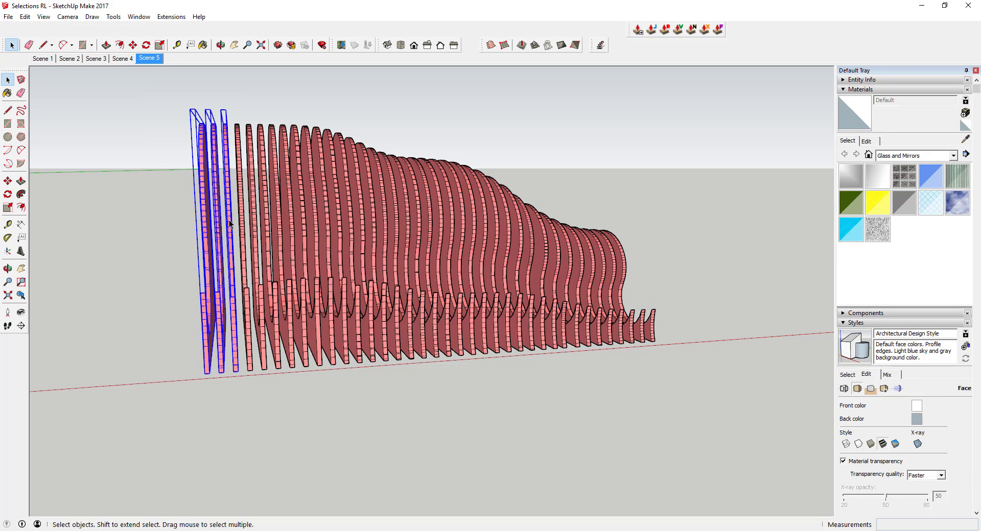
drag(144, 91, 246, 397)
drag(636, 263, 175, 258)
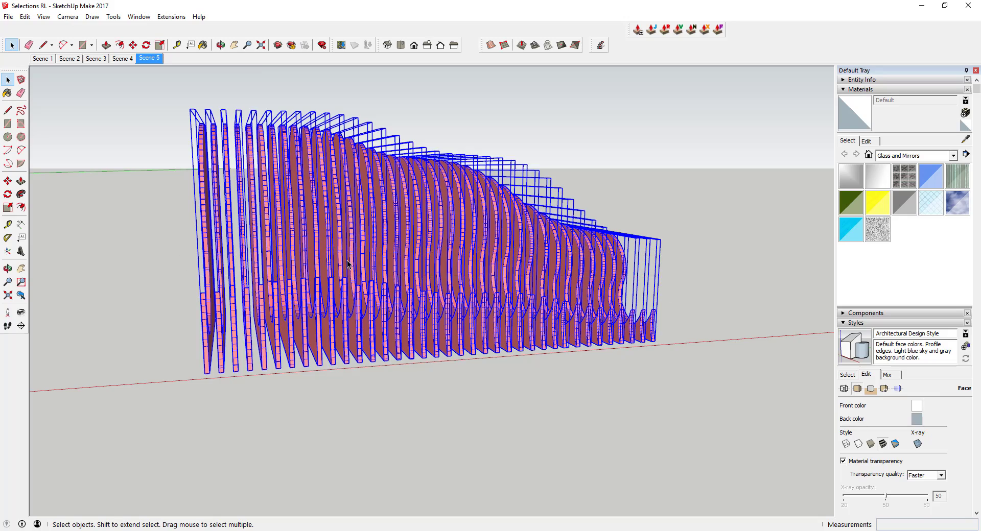
middle_drag(495, 263, 402, 236)
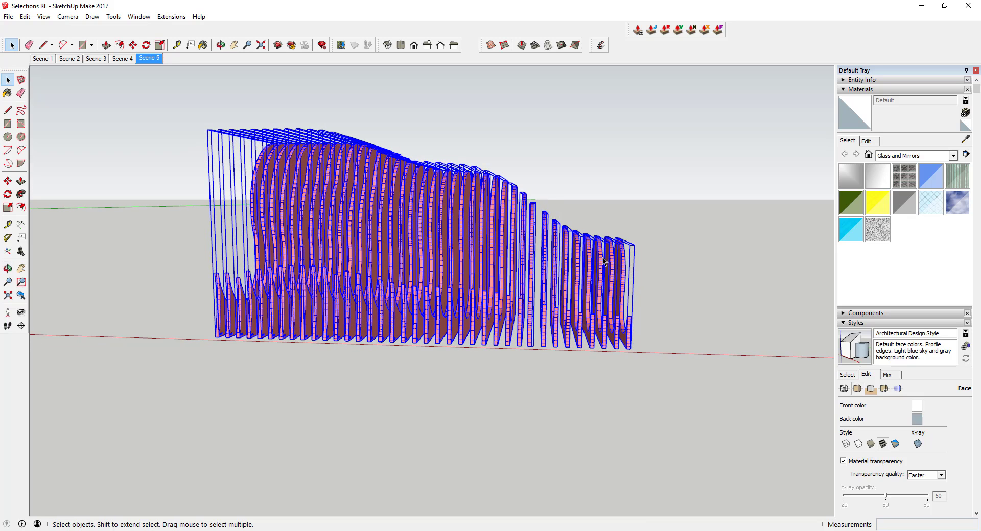
Step: Draw a circle on the ground with a small path circle at its centre
scroll(350, 233, down, 3)
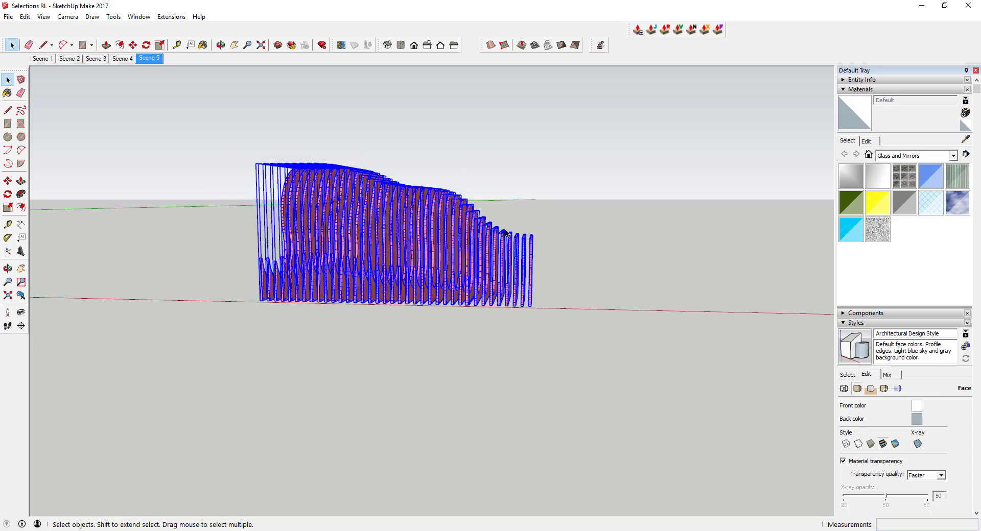
scroll(353, 235, up, 6)
scroll(391, 250, down, 3)
scroll(391, 250, up, 2)
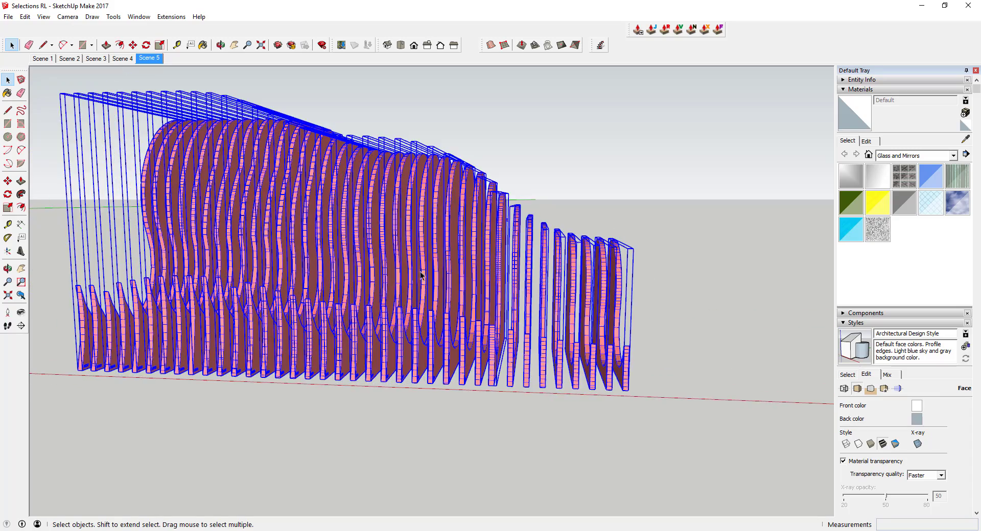
scroll(423, 276, down, 2)
scroll(704, 305, down, 3)
key(c)
scroll(384, 284, down, 3)
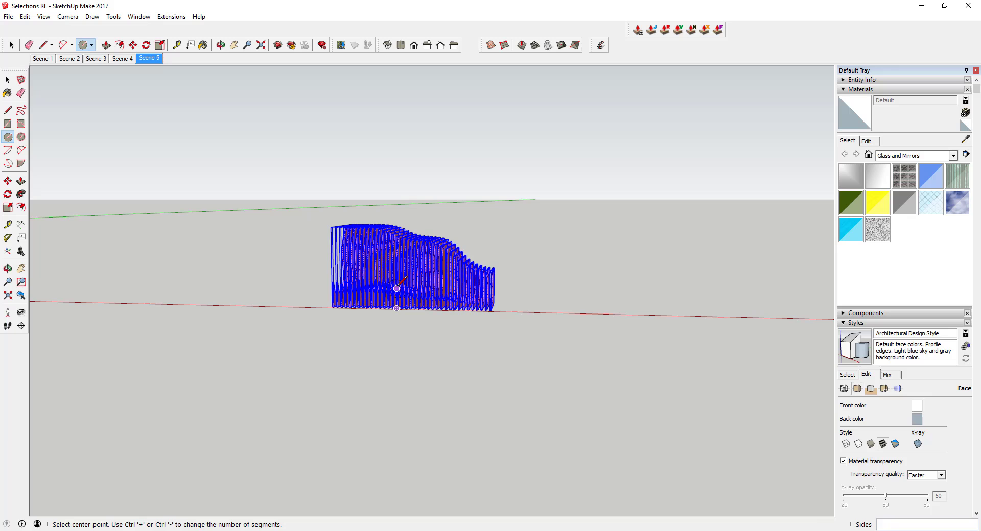
key(space)
scroll(663, 300, up, 6)
key(c)
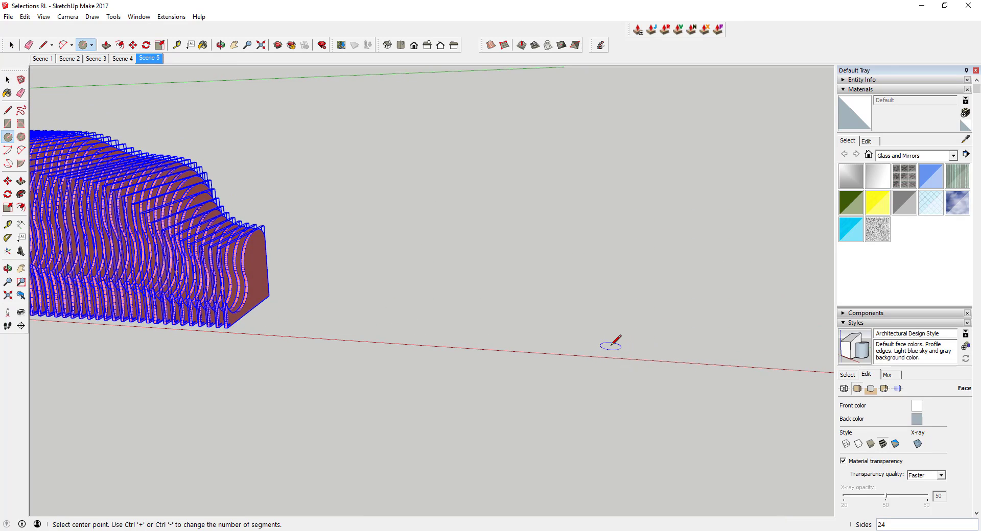
key(l)
key(c)
click(614, 344)
click(627, 374)
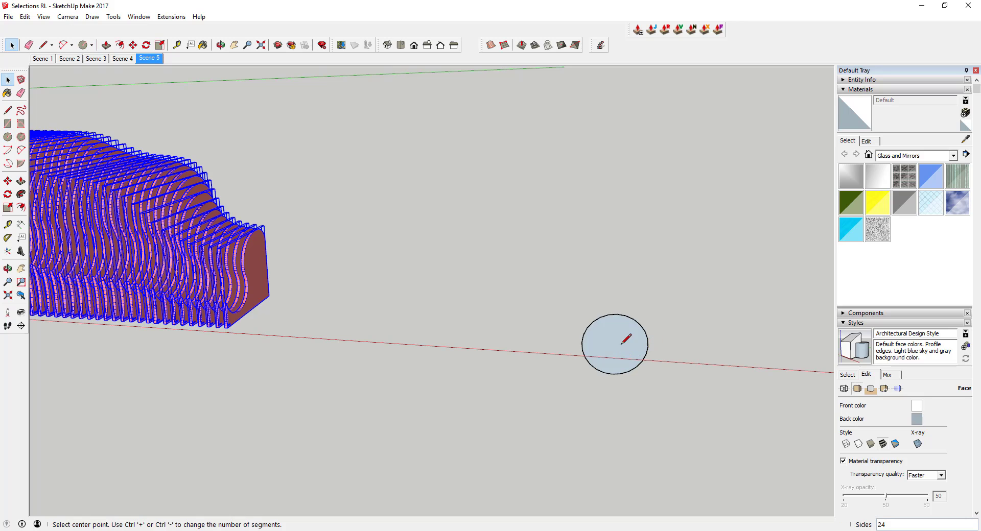
click(614, 344)
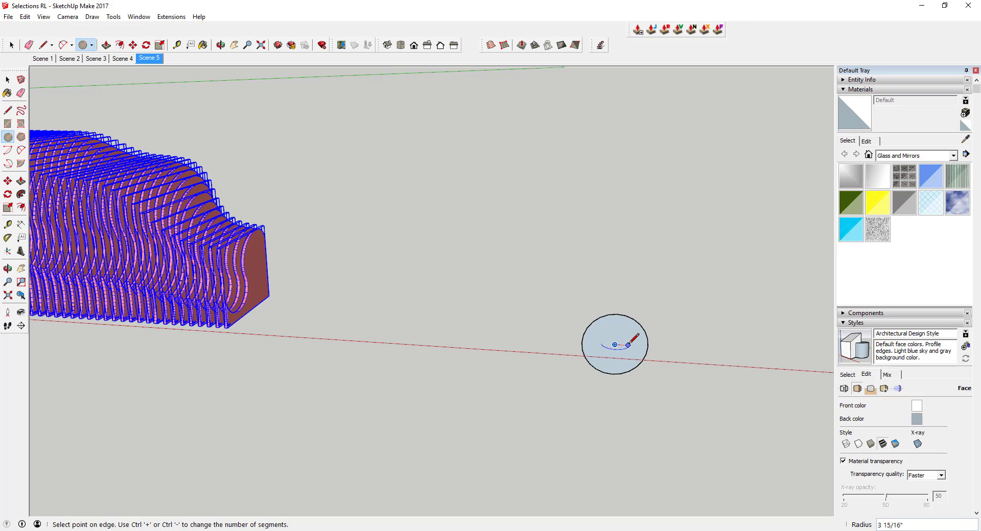
key(space)
Step: Sweep the circle along the small path arc with Follow Me to form a sphere
scroll(623, 353, up, 1)
scroll(622, 353, up, 2)
click(622, 352)
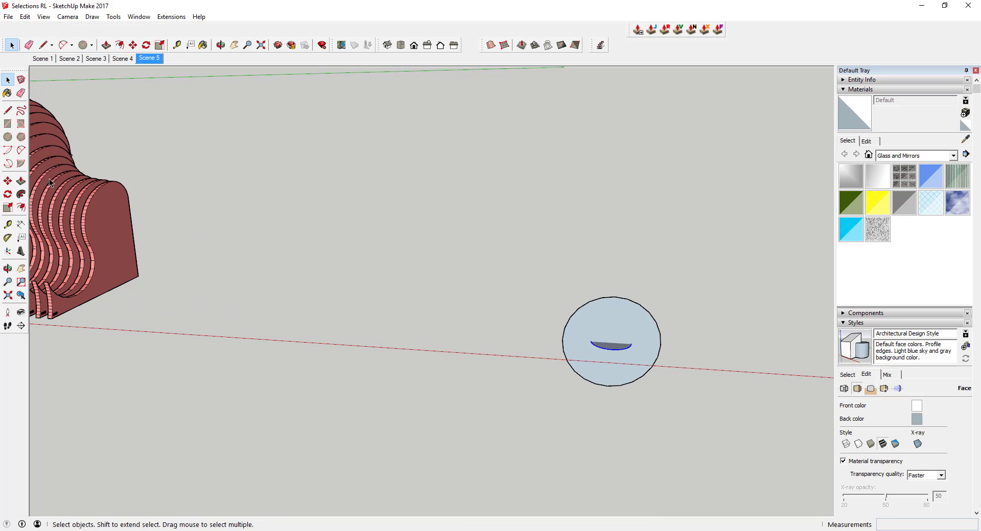
click(21, 194)
click(641, 341)
Step: Reverse the sphere's faces so white faces outward and turn on Hidden Geometry
scroll(639, 335, up, 2)
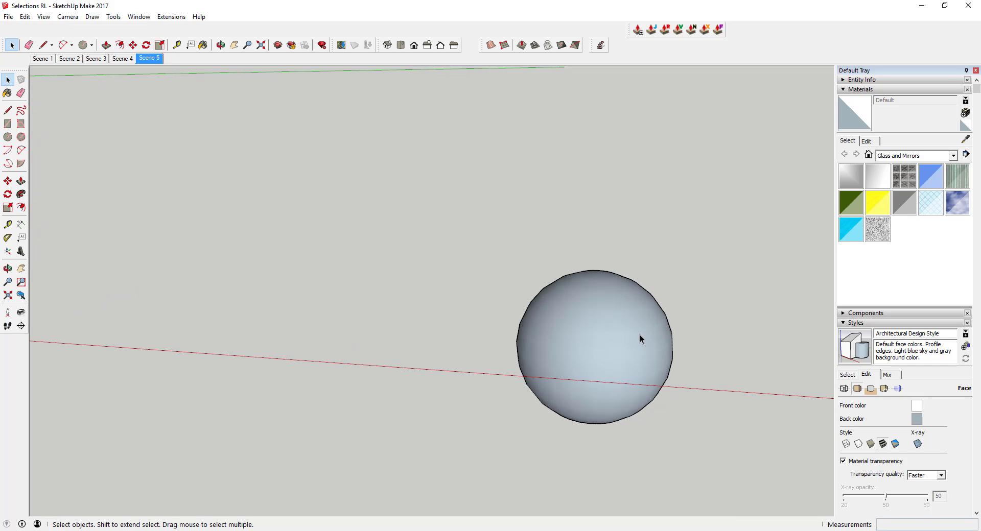
click(639, 335)
right_click(628, 328)
click(677, 224)
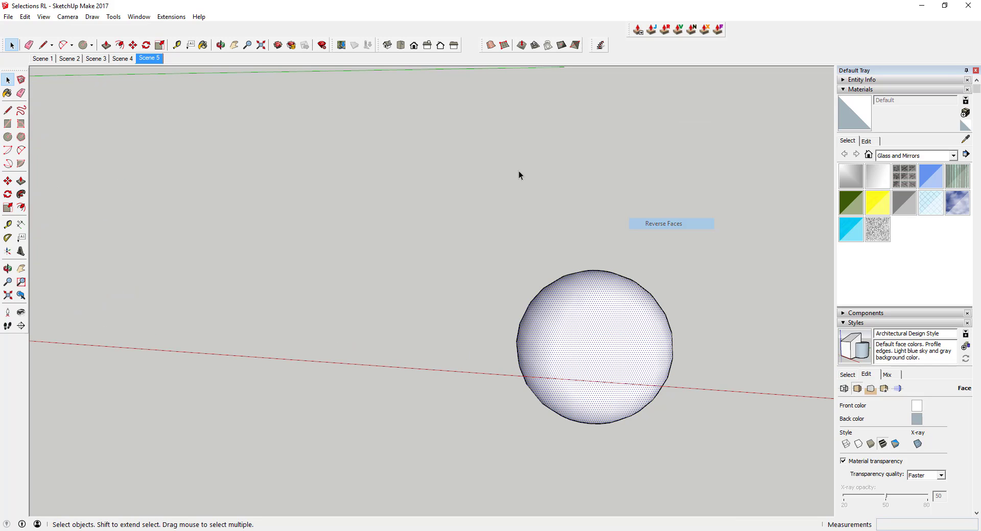
click(43, 17)
click(69, 53)
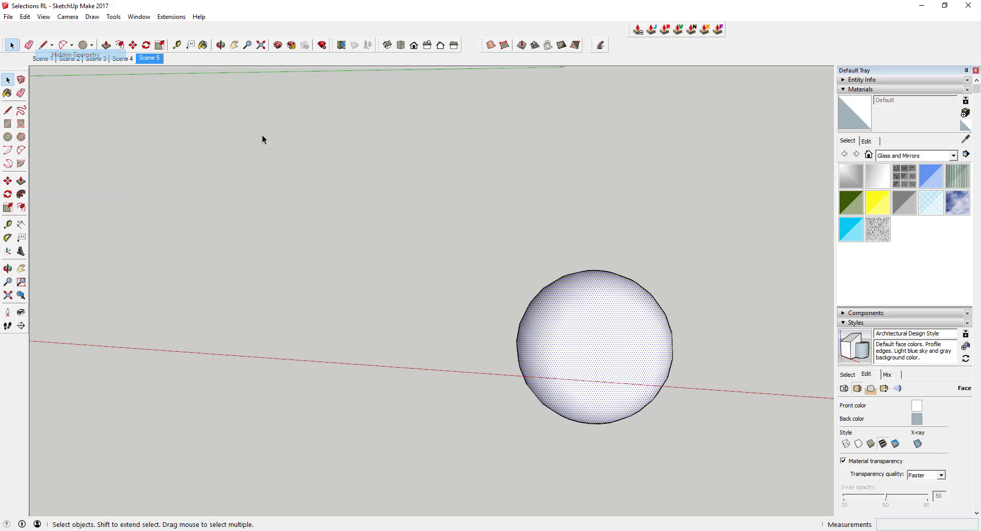
middle_drag(618, 301, 623, 227)
scroll(695, 344, up, 2)
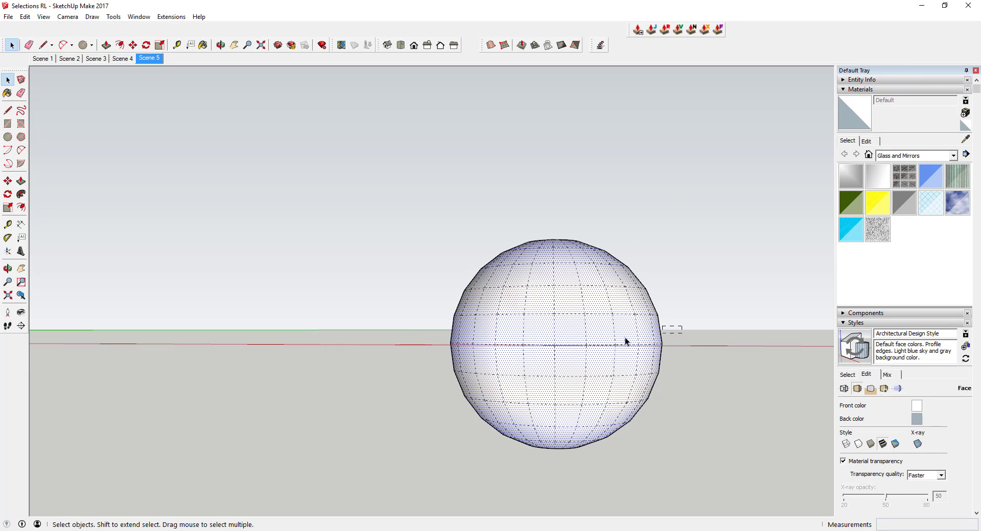
drag(421, 332, 442, 345)
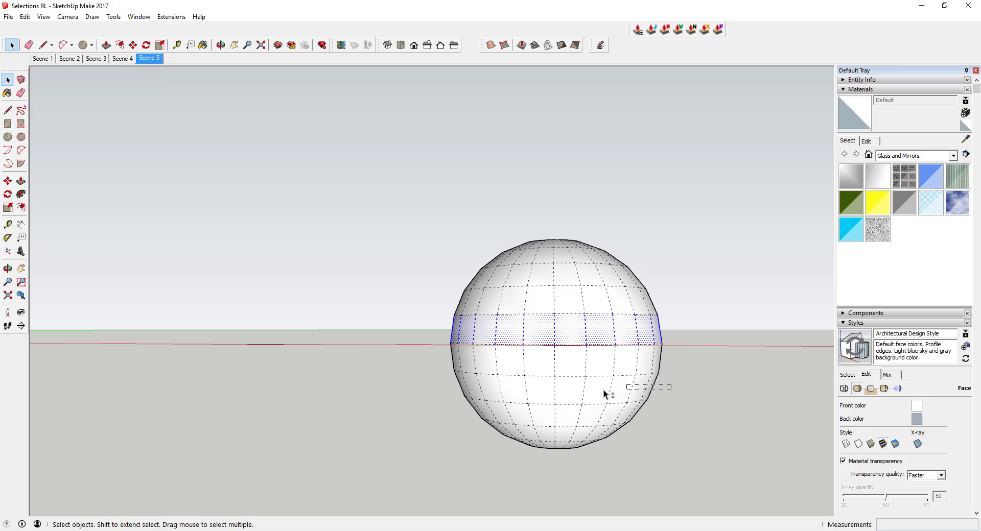
shift+drag(434, 395, 444, 393)
key(Delete)
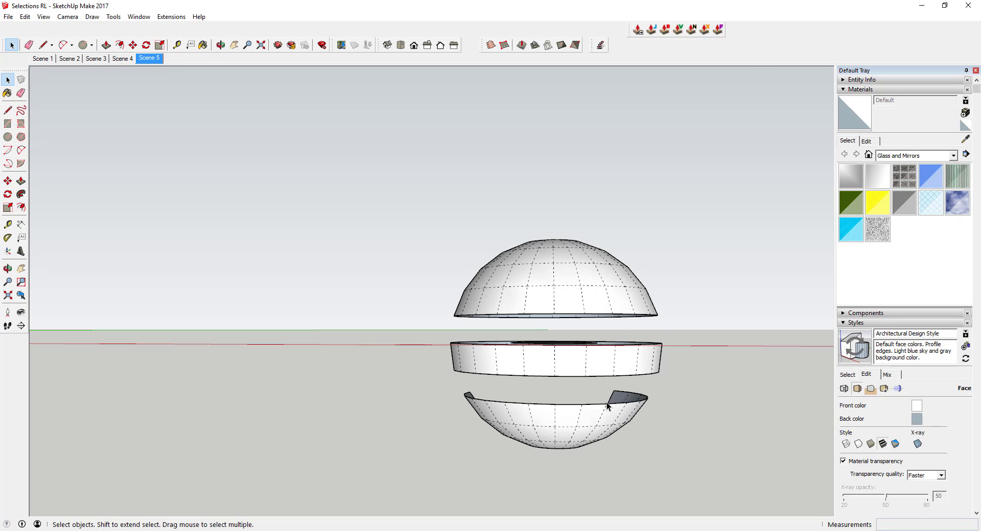
mouse_move(624, 381)
middle_down()
mouse_move(384, 360)
mouse_move(499, 393)
mouse_move(604, 385)
mouse_move(587, 372)
mouse_move(626, 378)
mouse_move(628, 365)
mouse_move(635, 385)
middle_up()
middle_drag(490, 401, 547, 394)
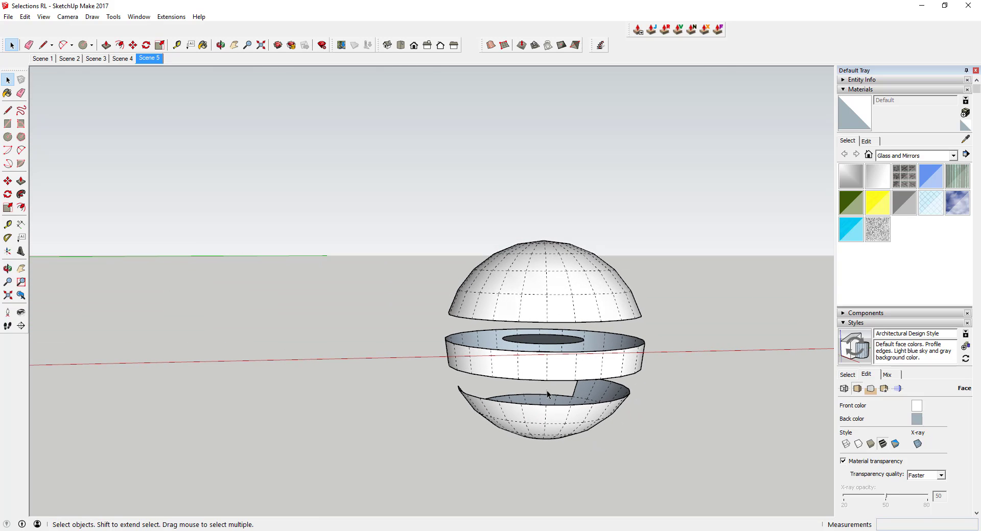
key(ctrl+z)
middle_drag(606, 376, 673, 333)
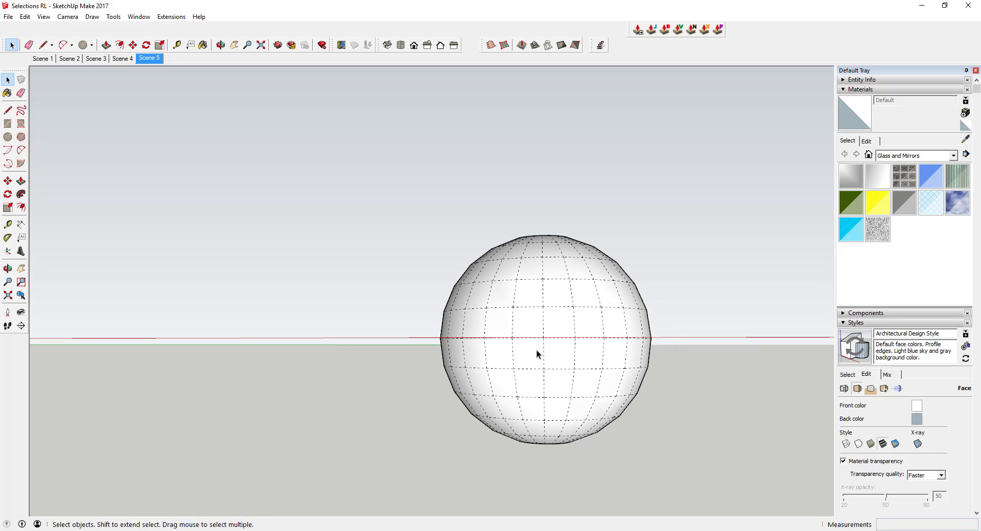
Step: Crossing-select bands of faces below the sphere's equator, orbiting around the sphere between attempts
drag(411, 359, 409, 363)
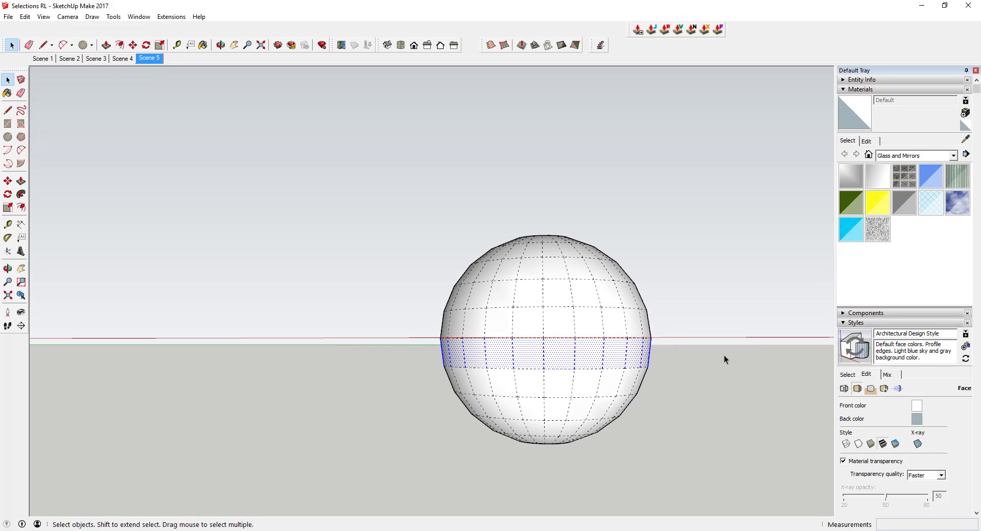
middle_drag(724, 360, 600, 395)
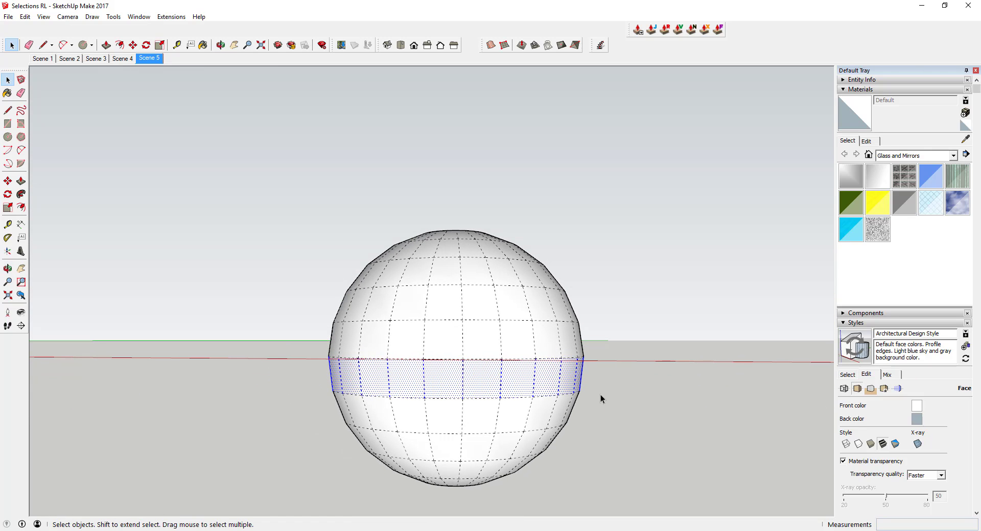
drag(324, 421, 305, 414)
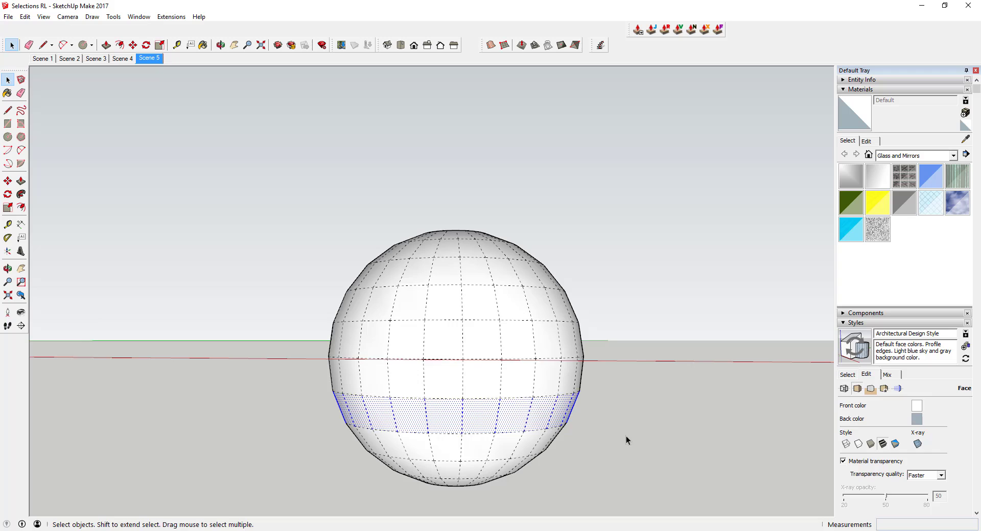
middle_drag(626, 436, 471, 442)
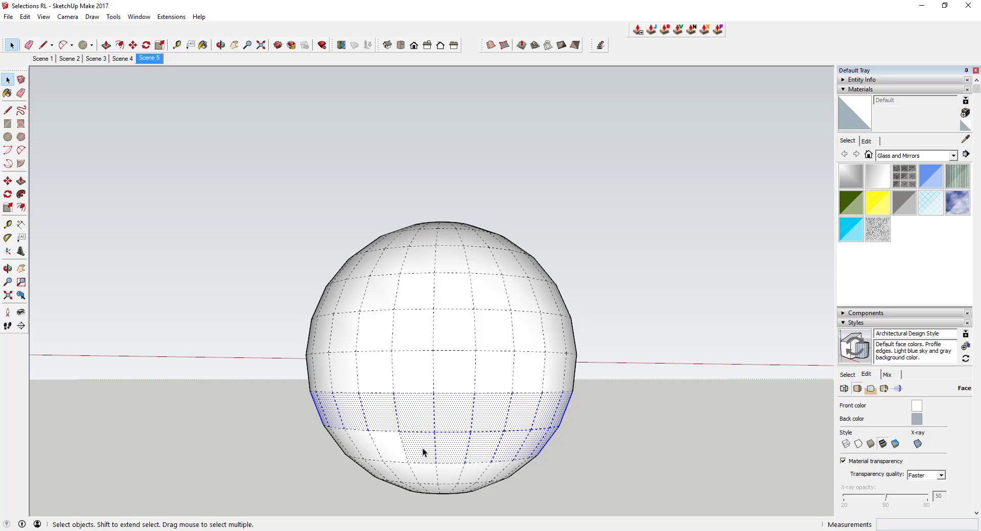
mouse_move(287, 391)
middle_down()
mouse_move(761, 420)
mouse_move(516, 392)
mouse_move(640, 386)
middle_up()
Step: Switch the camera from Perspective to parallel projection
scroll(422, 352, down, 2)
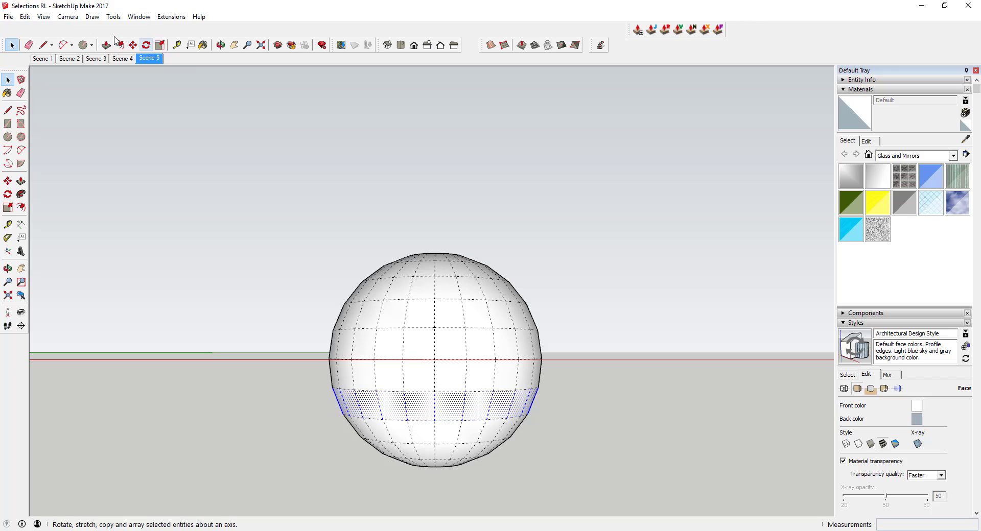
click(67, 17)
click(82, 78)
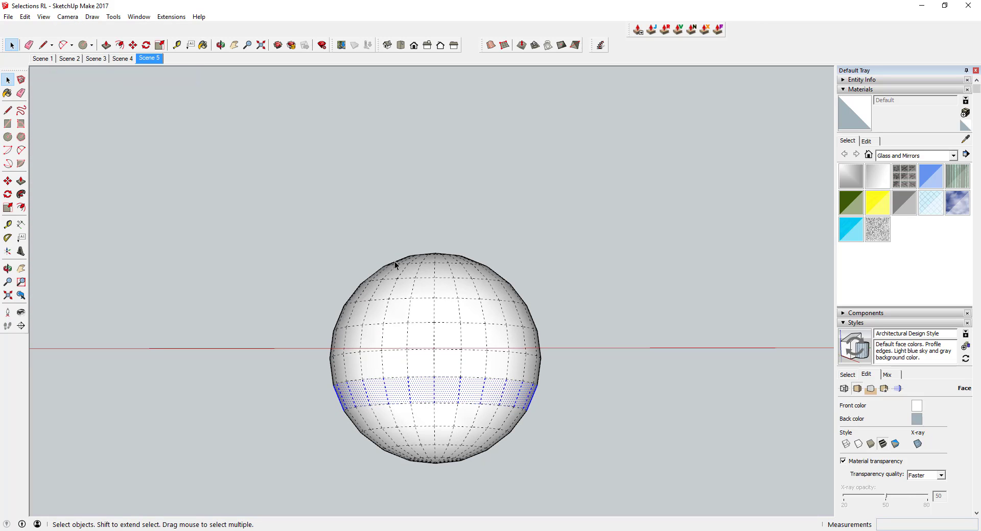
Step: Crossing-select the sphere's equatorial band of faces and add a lower band to the selection
middle_drag(480, 331, 466, 352)
drag(352, 348, 353, 347)
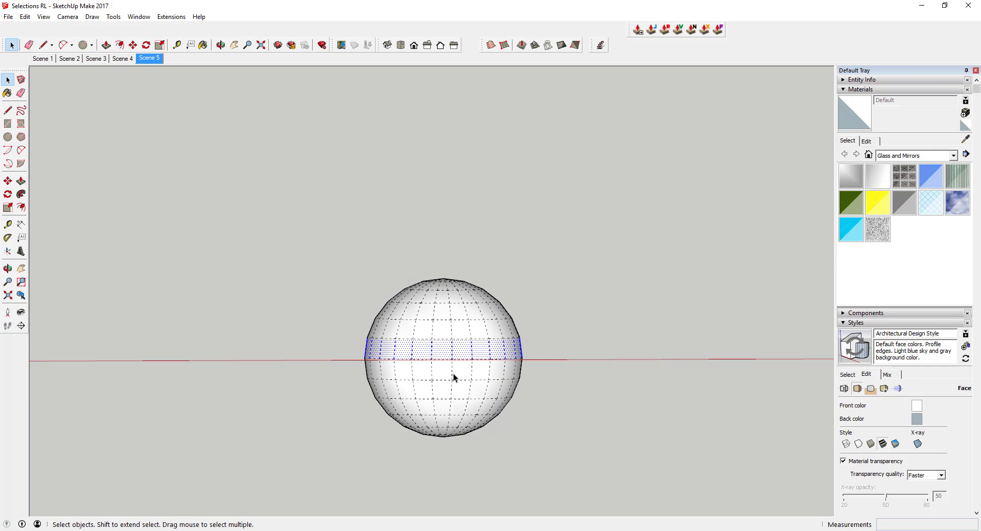
shift+drag(325, 386, 325, 387)
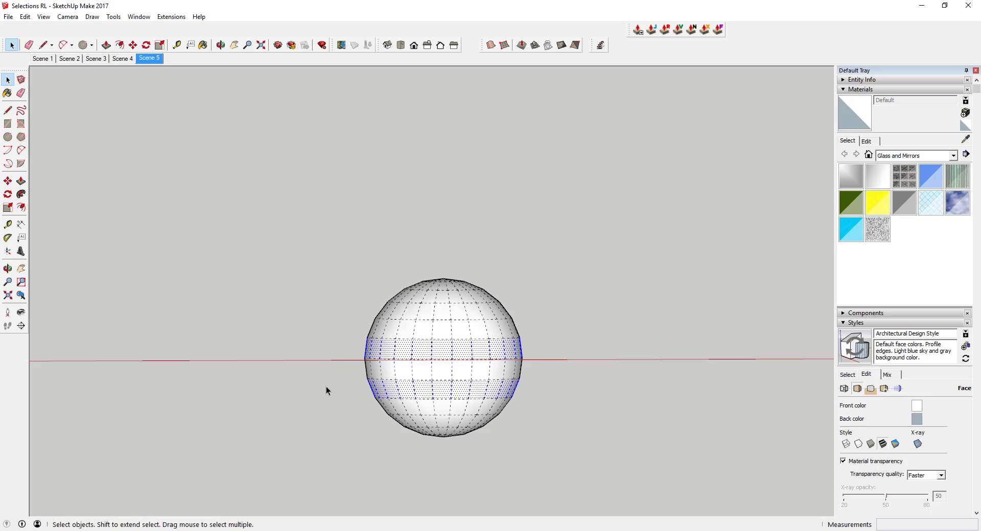
middle_drag(632, 378, 507, 310)
Step: Delete the two selected bands, then remove the upper band, lower bowl faces and dome's upper ring, leaving a small cap
key(Delete)
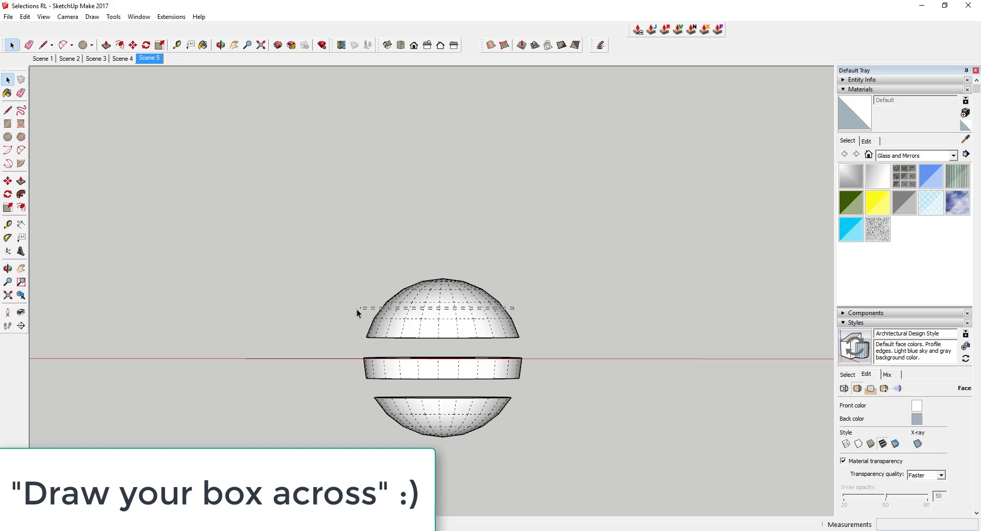
drag(356, 309, 357, 310)
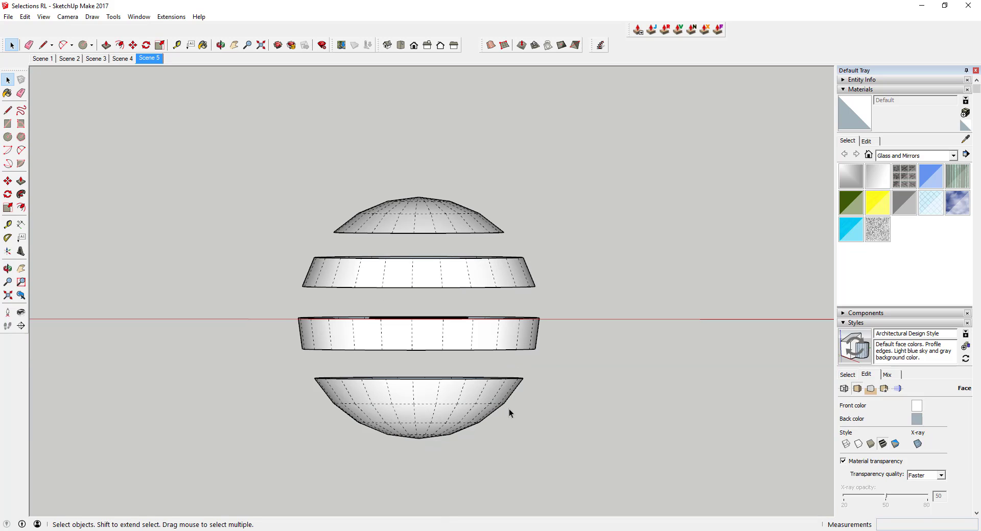
mouse_move(508, 413)
middle_down()
mouse_move(497, 403)
mouse_move(489, 336)
middle_up()
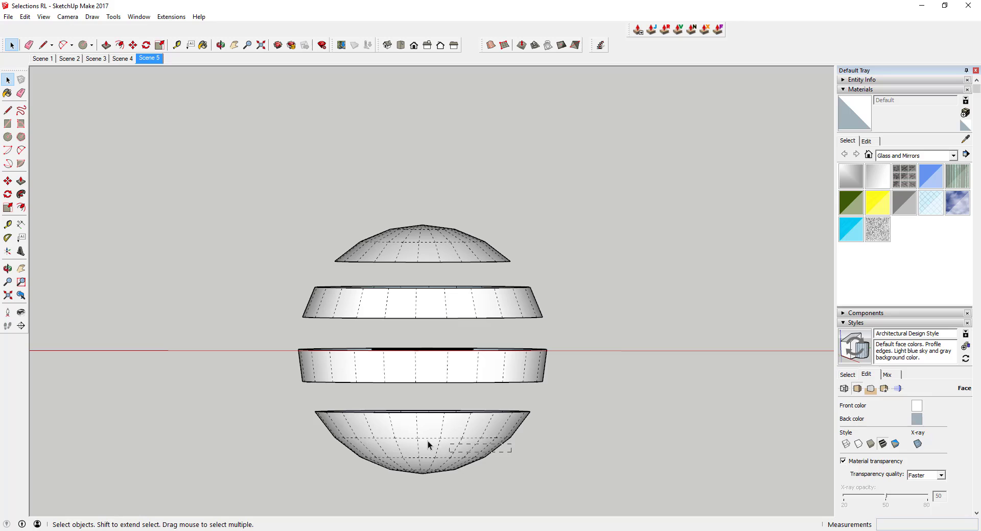
drag(427, 442, 324, 448)
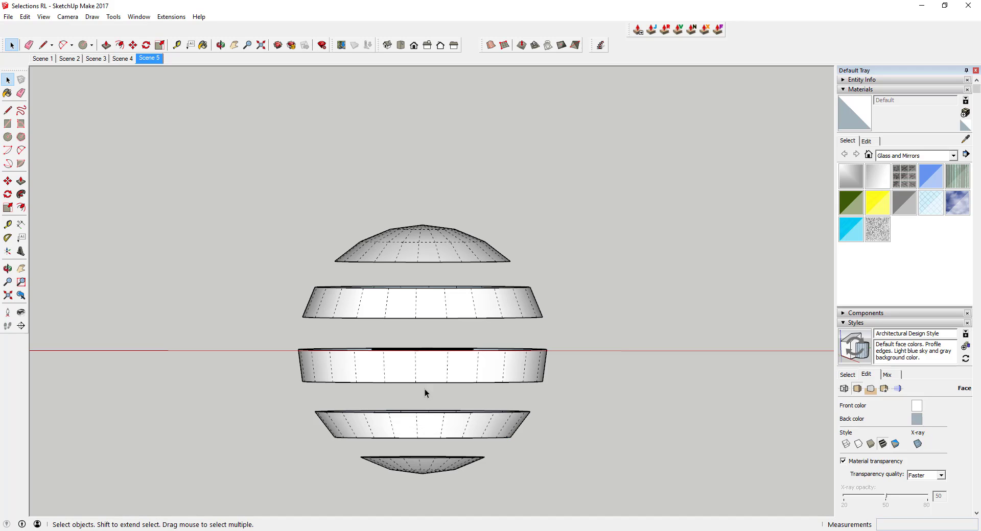
drag(487, 238, 356, 244)
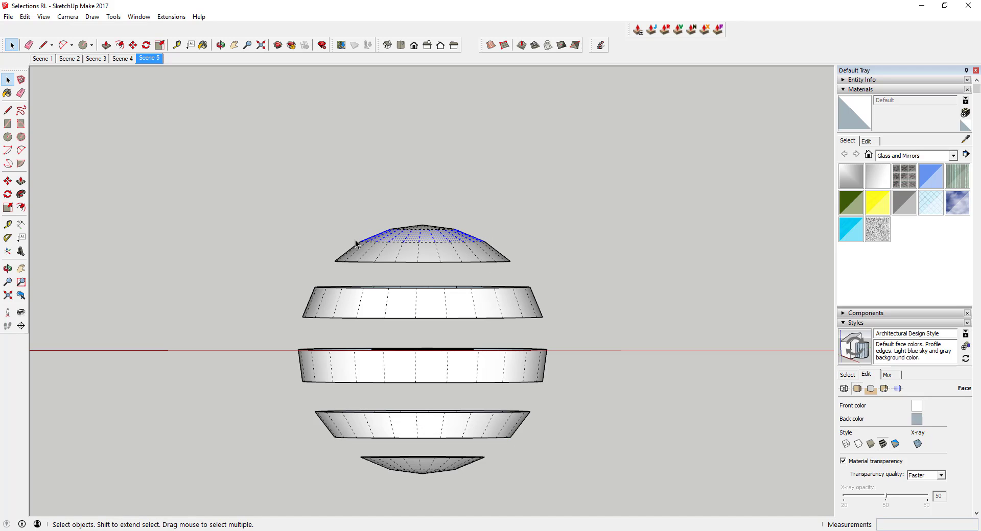
key(Delete)
Step: Delete the inner disc face inside the middle band
middle_drag(425, 254, 479, 295)
click(416, 354)
key(Delete)
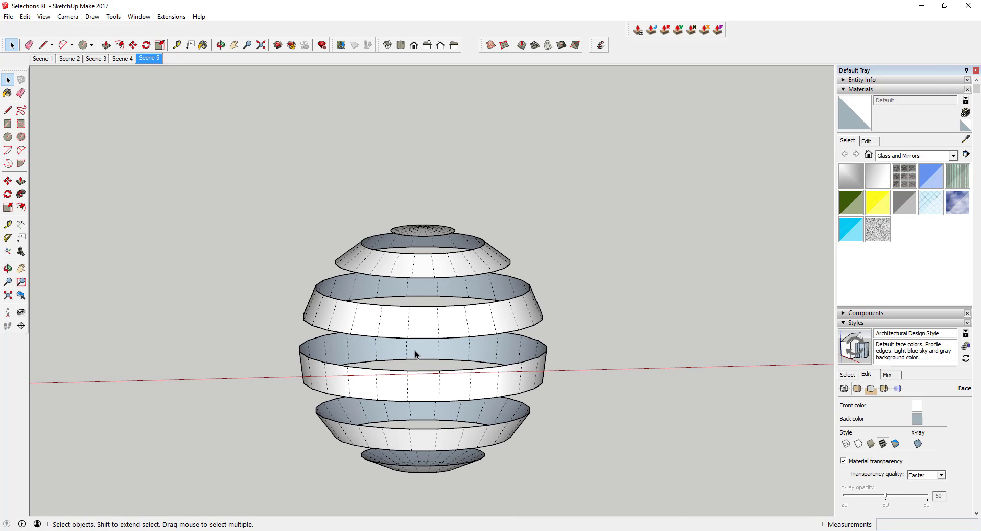